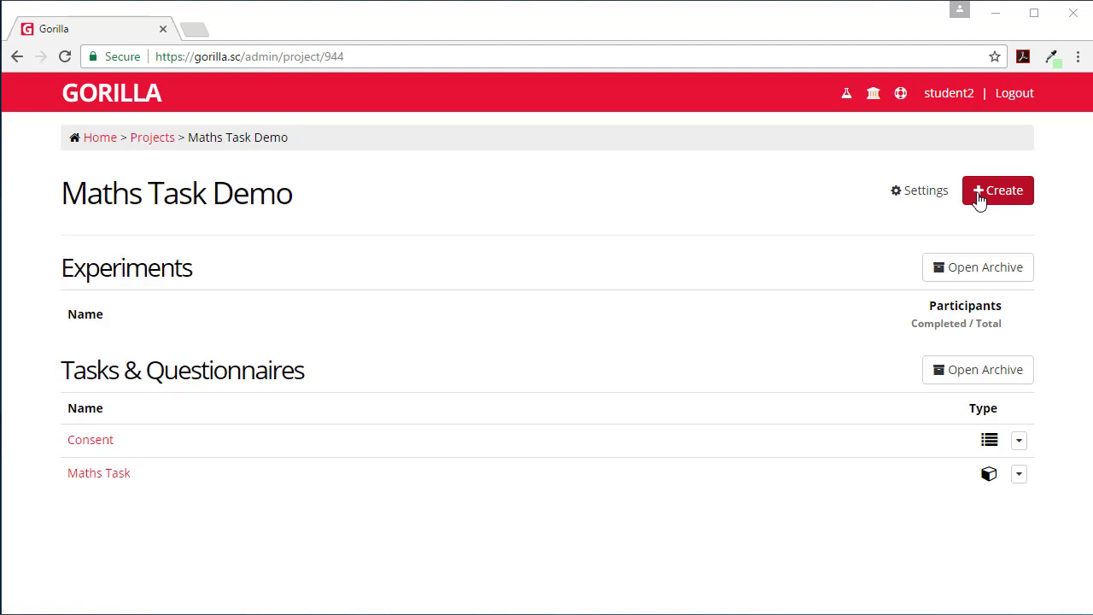
Step: Create a new experiment named "Maths Task Demo" from the Blank Experiment template
click(979, 195)
click(476, 235)
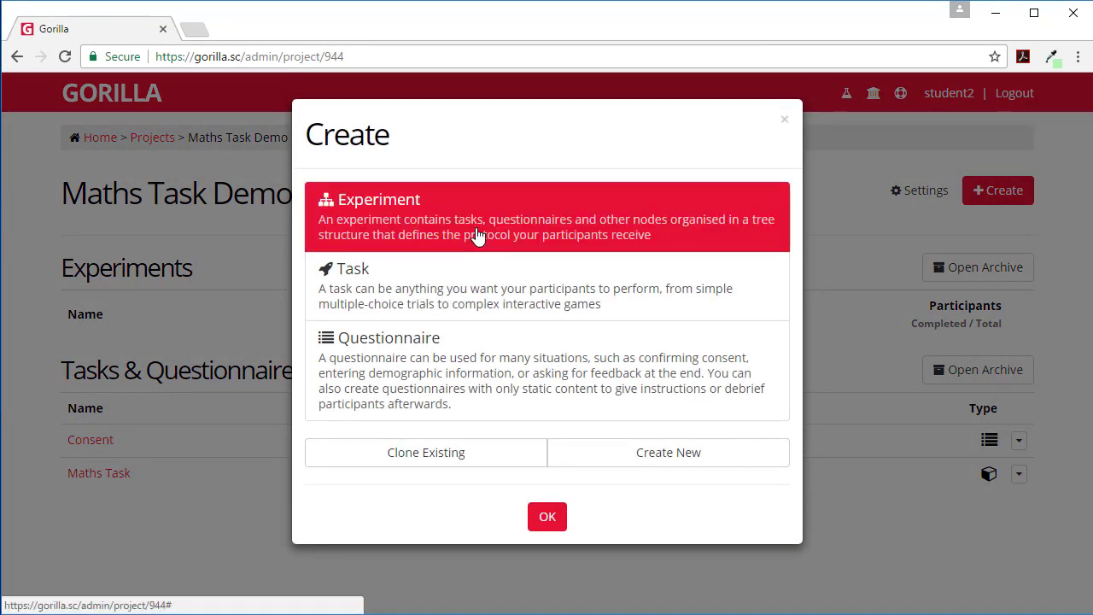
click(651, 465)
click(553, 521)
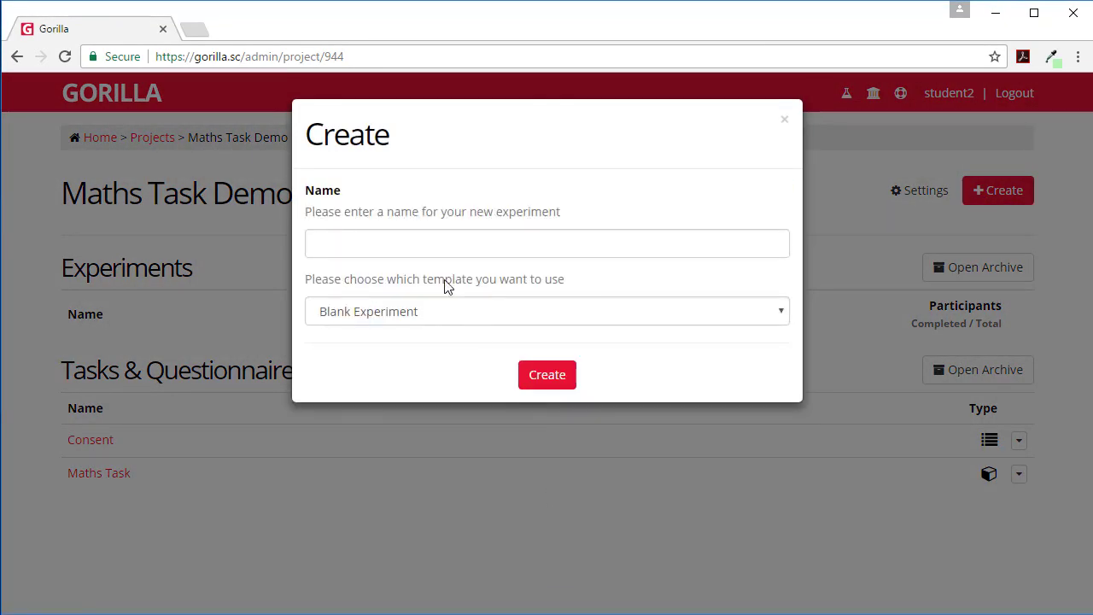
click(388, 237)
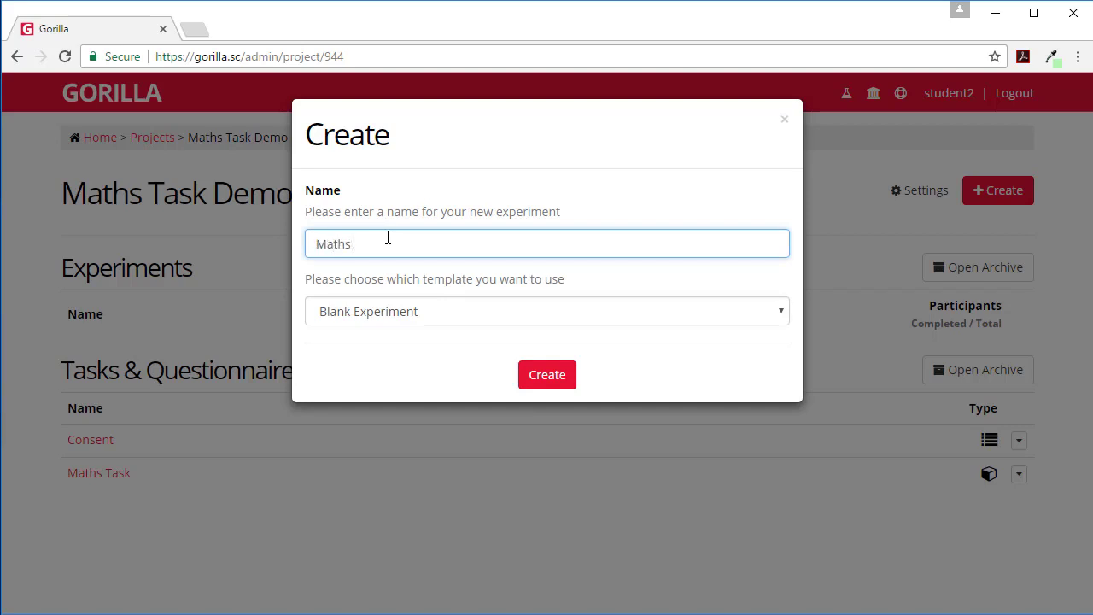
text(Maths Task Demo)
click(531, 387)
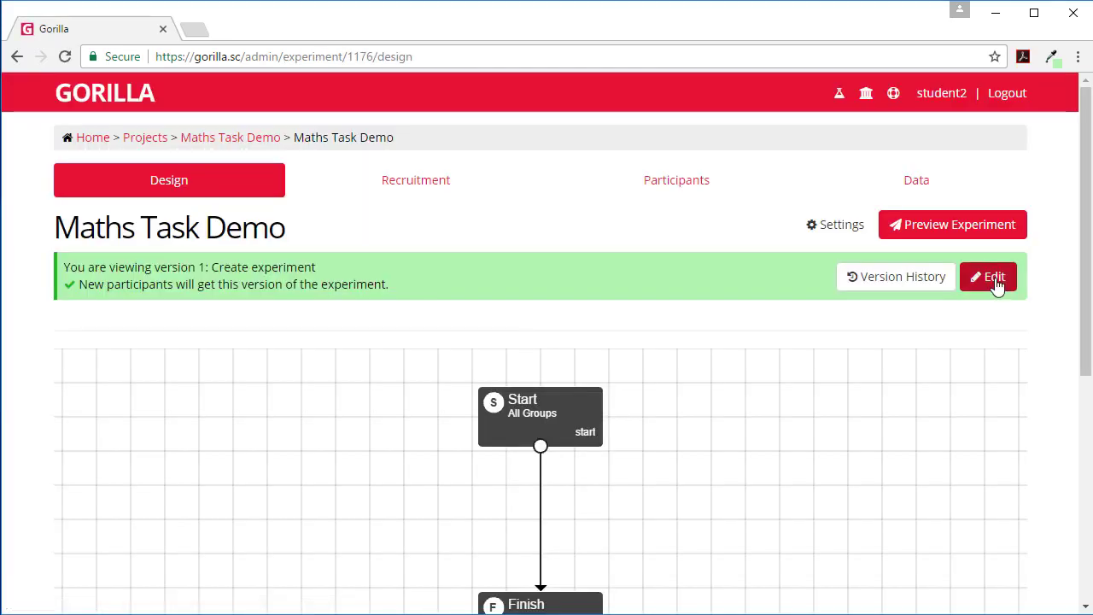
Step: Start editing the experiment design and add the Consent questionnaire as a new element
click(991, 279)
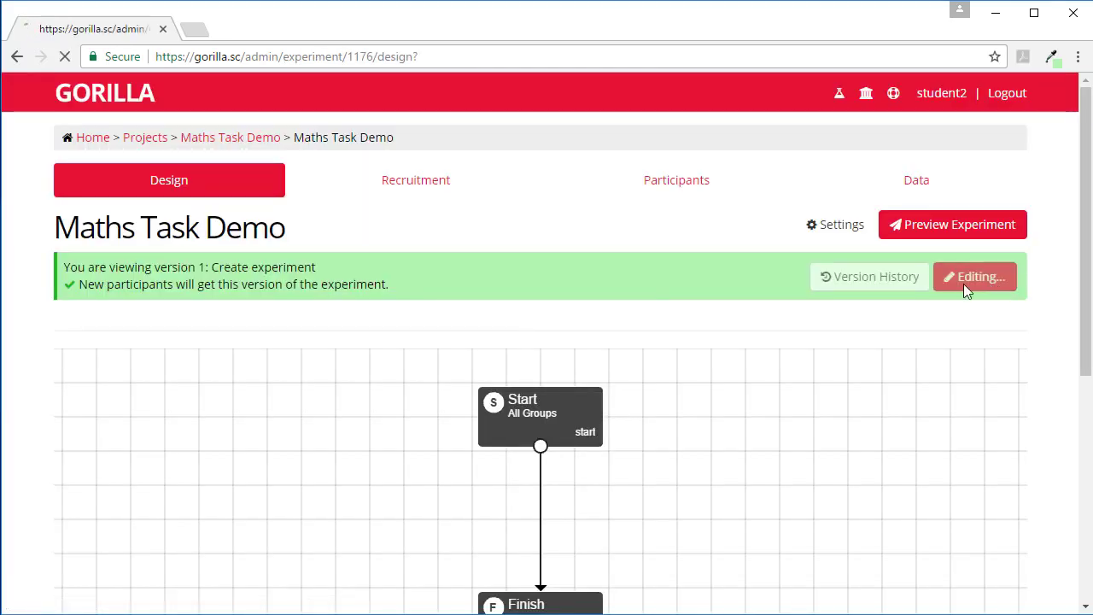
scroll(810, 422, down, 3)
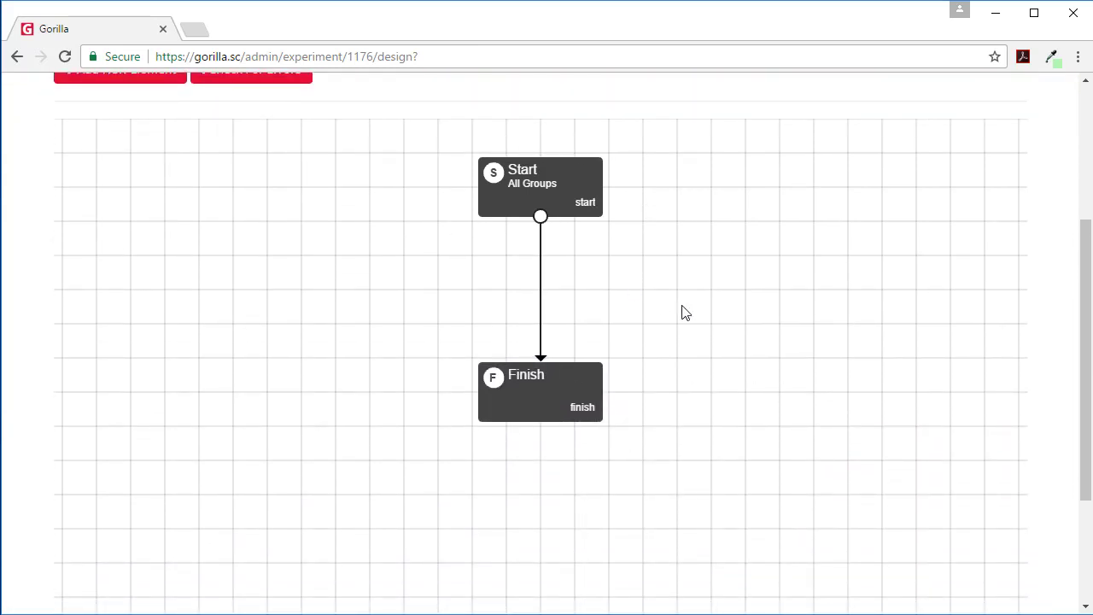
scroll(682, 312, up, 1)
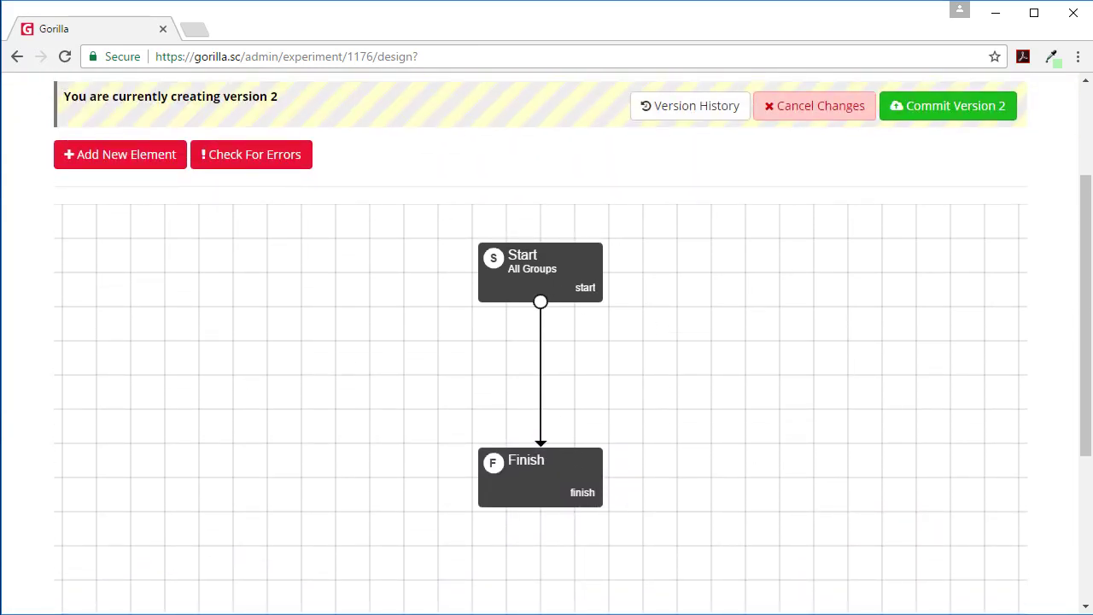
click(127, 160)
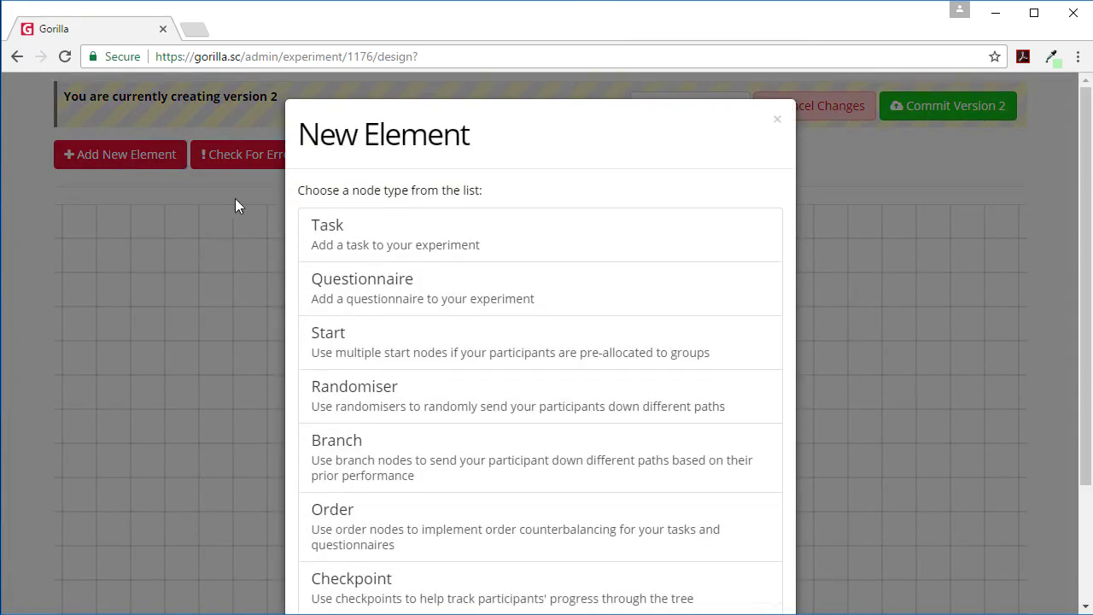
click(366, 283)
scroll(556, 424, down, 2)
click(539, 559)
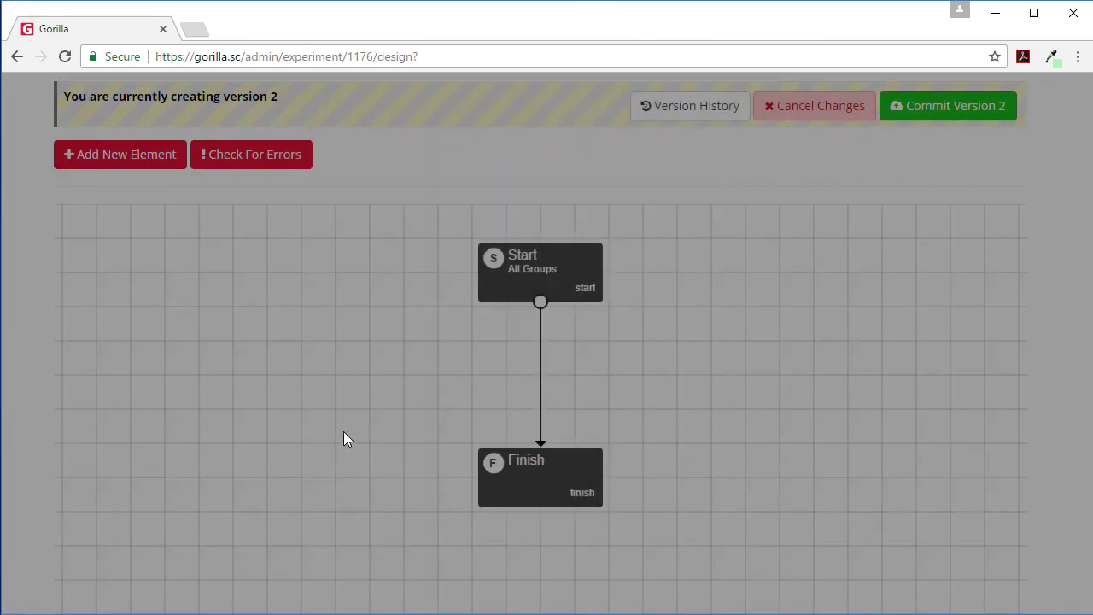
click(342, 358)
click(539, 400)
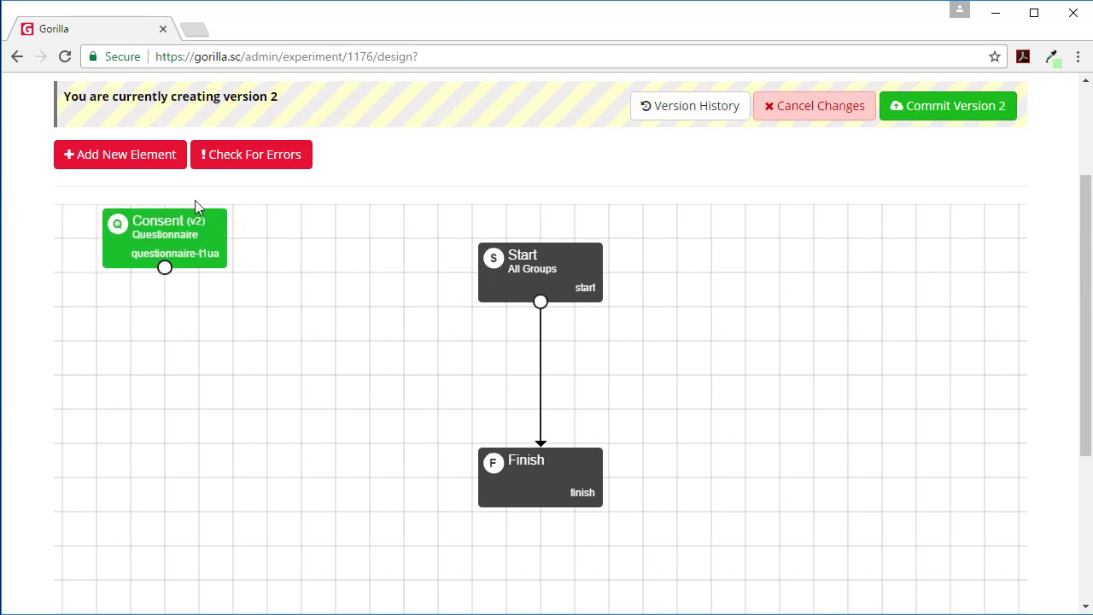
Step: Add the Maths Task from the current project as a task element
click(126, 156)
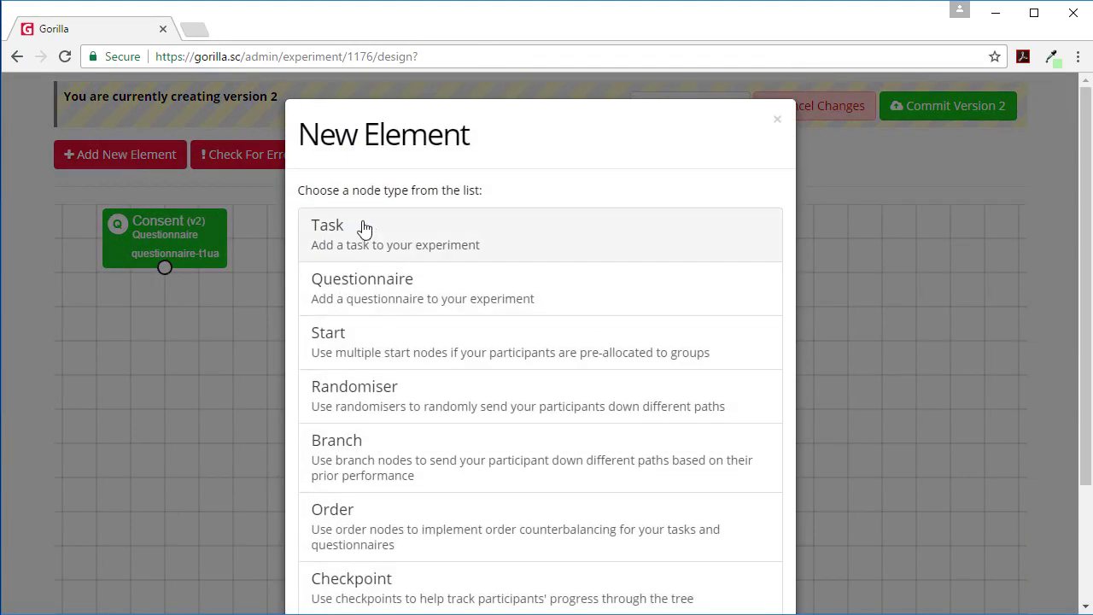
click(362, 227)
scroll(495, 349, down, 2)
click(539, 559)
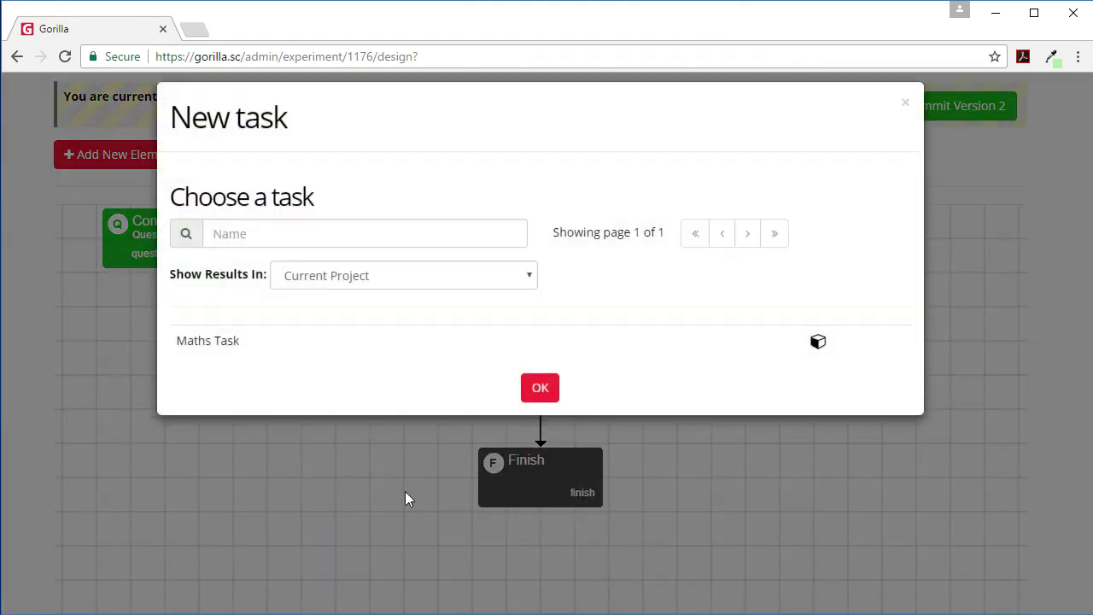
click(256, 346)
click(547, 391)
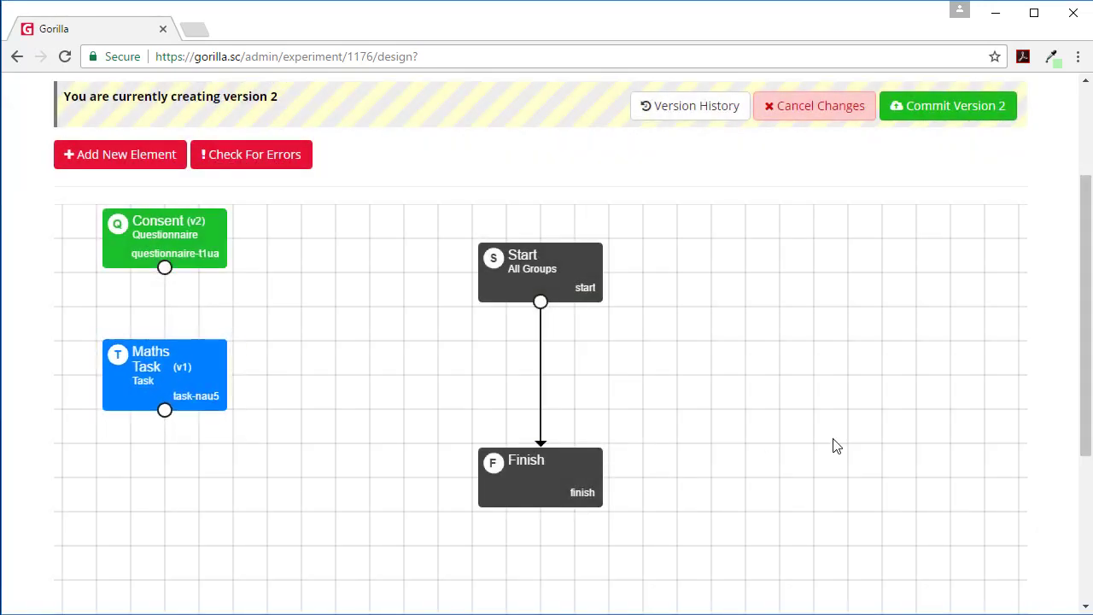
Step: Move the Finish node further down and insert the Consent questionnaire directly below Start
scroll(615, 361, down, 2)
scroll(561, 397, up, 1)
drag(559, 397, 560, 496)
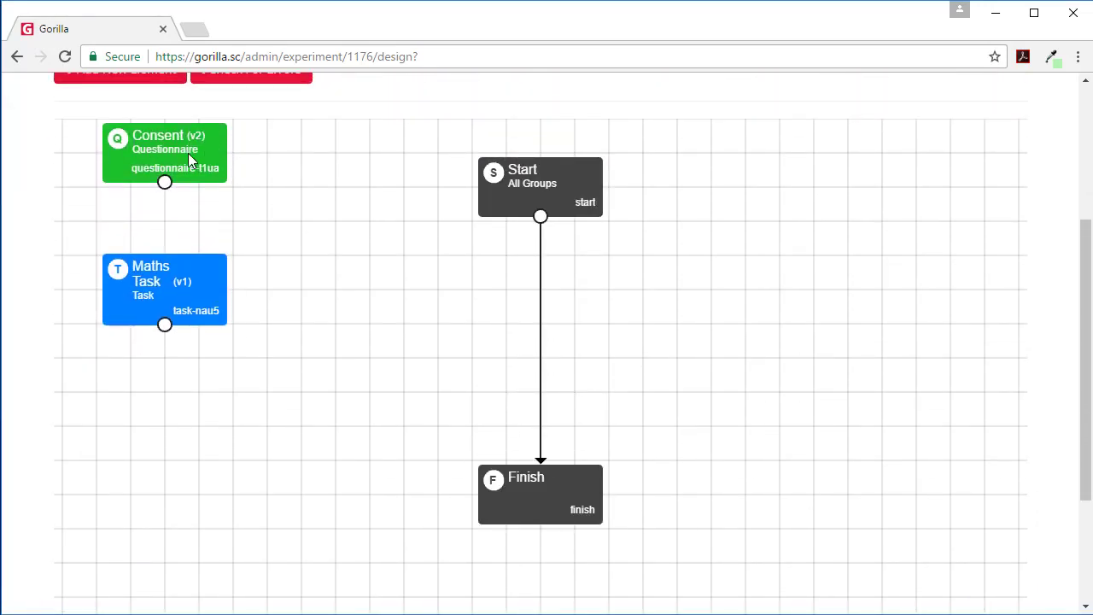
drag(187, 152, 563, 289)
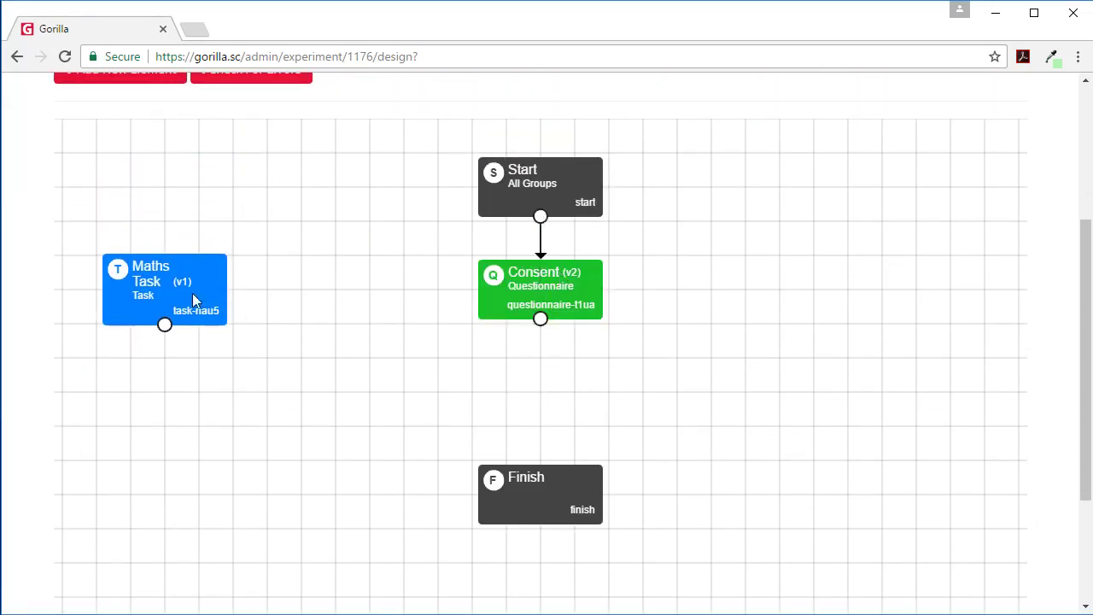
Step: Place the Maths Task below Consent and connect its output to the Finish node
drag(193, 298, 543, 389)
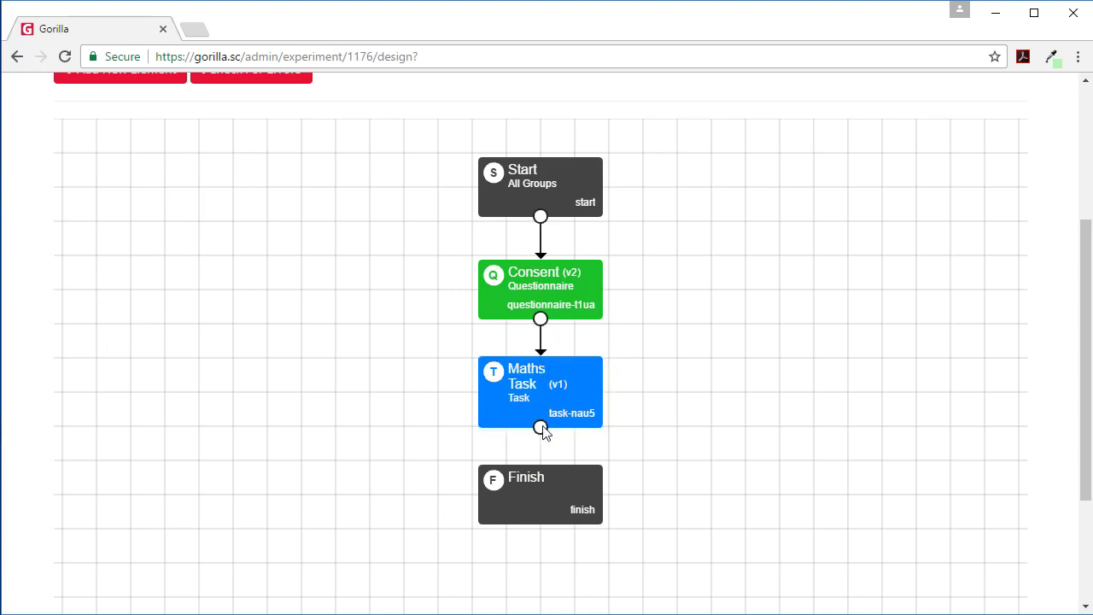
drag(540, 427, 543, 498)
drag(813, 314, 822, 331)
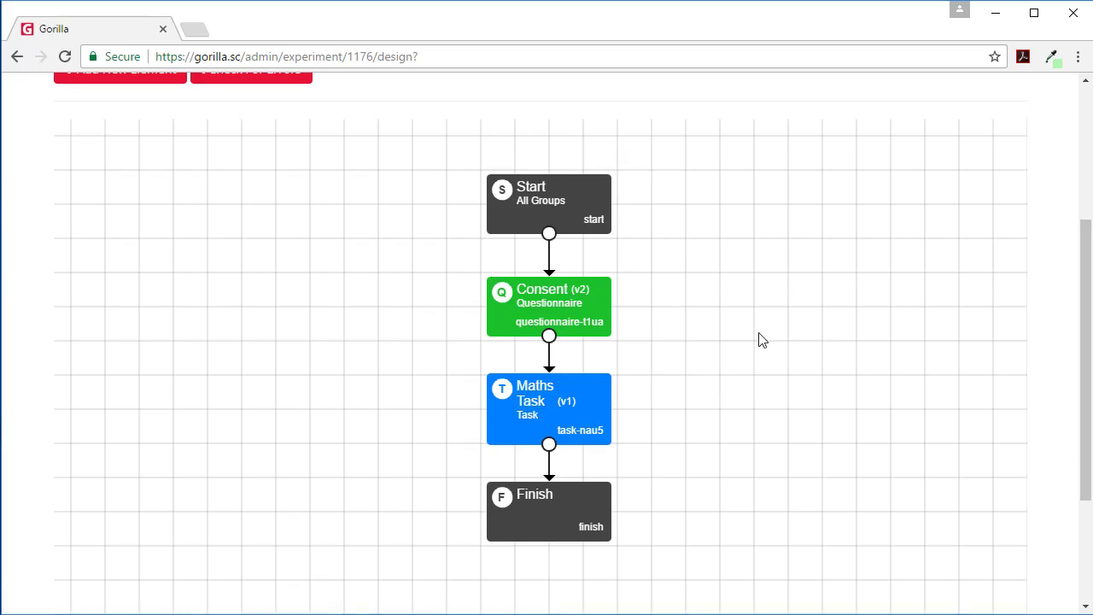
Step: Add a Randomiser element and define its first group as "Button Order 1" with ratio 2
scroll(763, 340, up, 3)
click(127, 245)
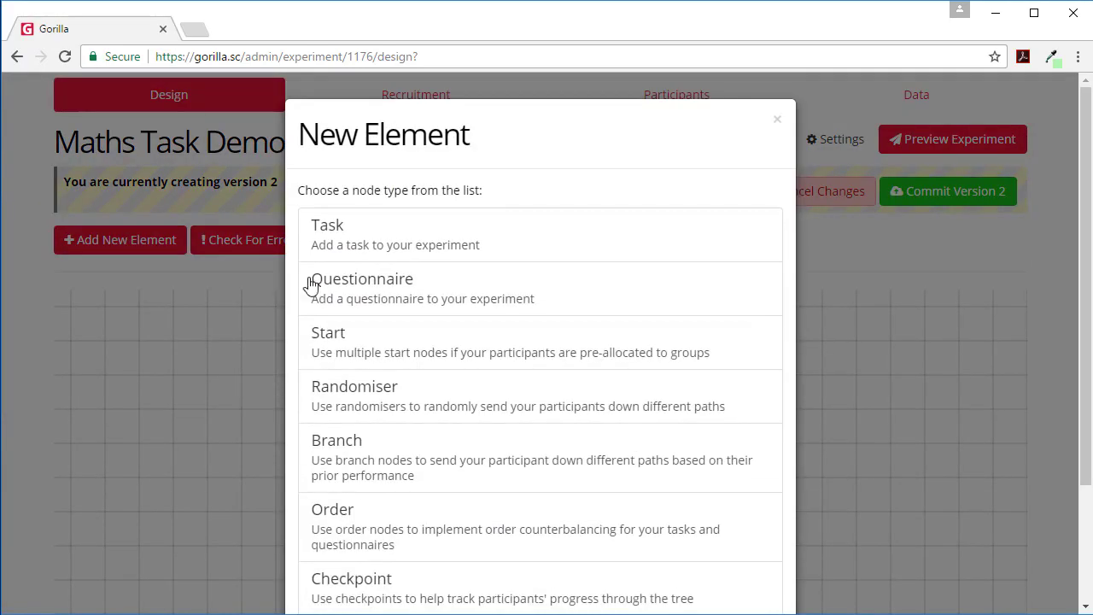
click(593, 405)
scroll(546, 512, down, 3)
click(539, 561)
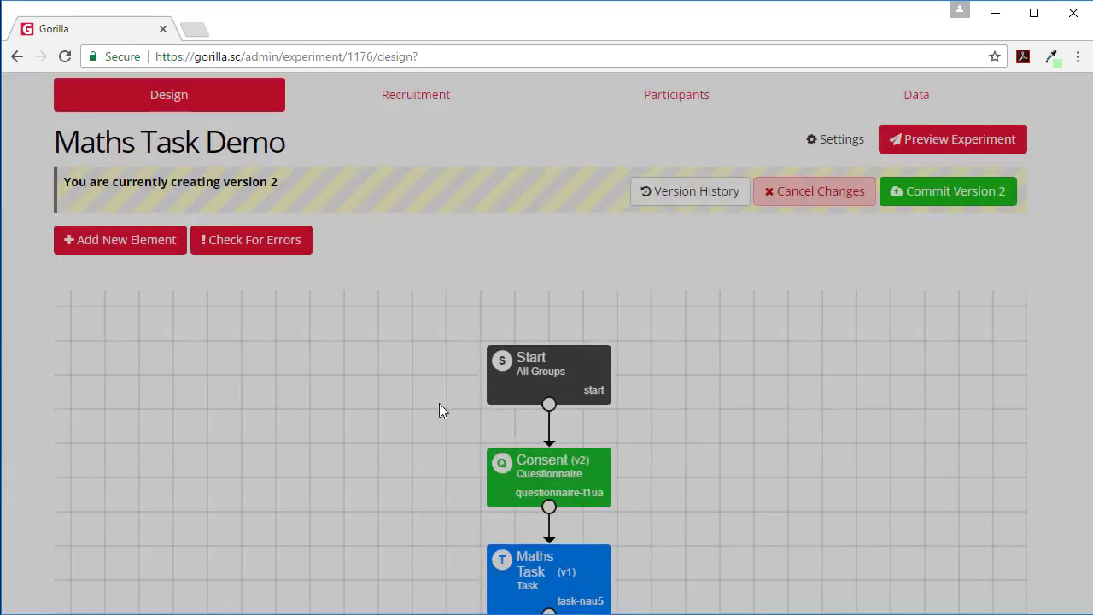
click(239, 235)
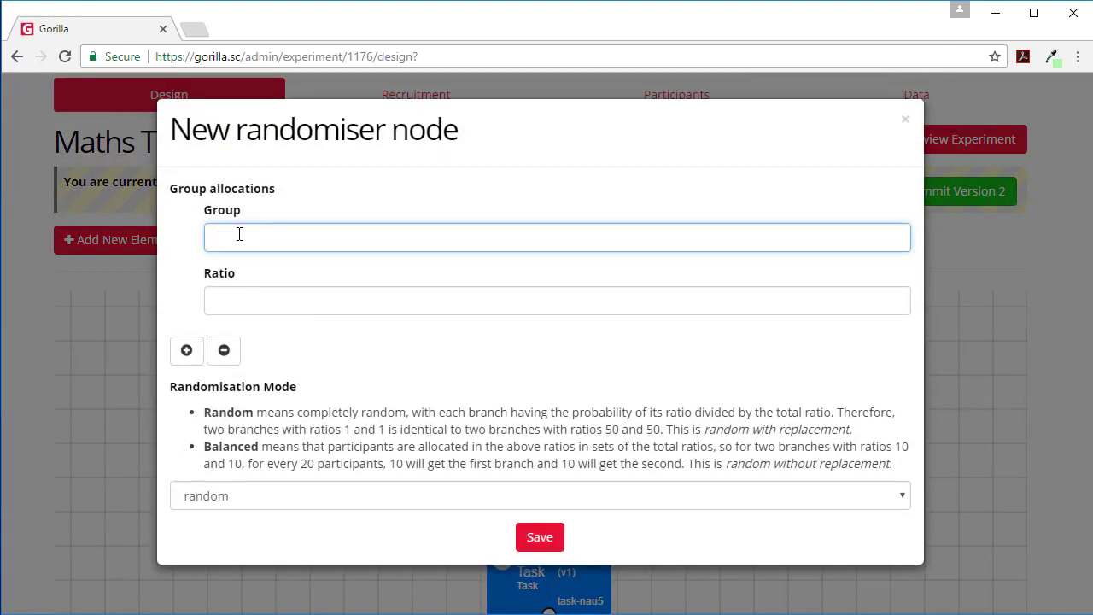
text(Button Order 1)
click(245, 301)
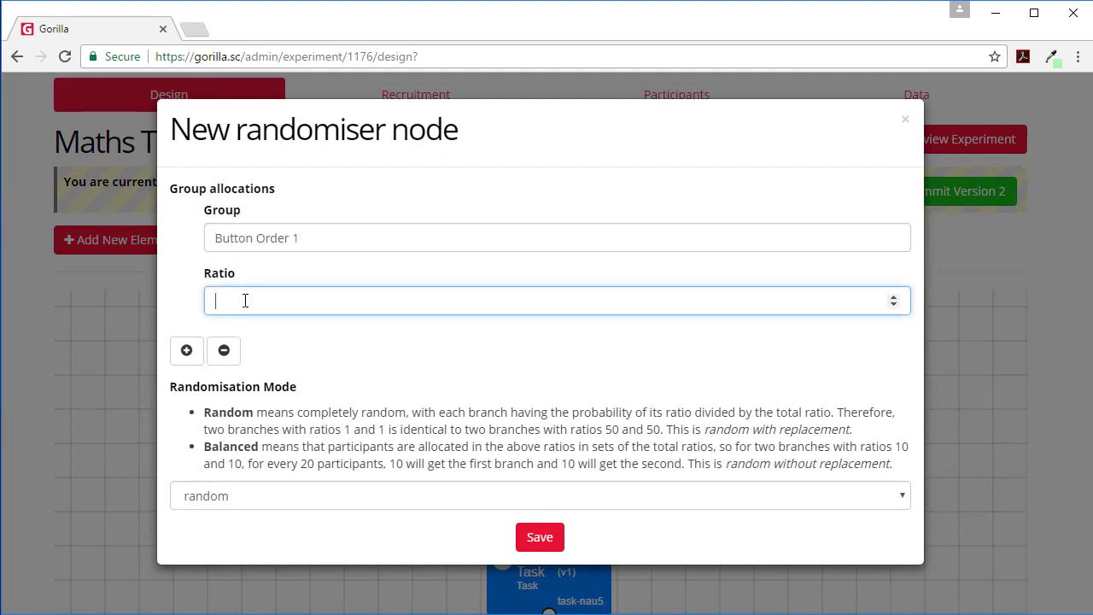
text(2)
Step: Add a second randomiser group named "Button Order 2" with ratio 2
click(187, 350)
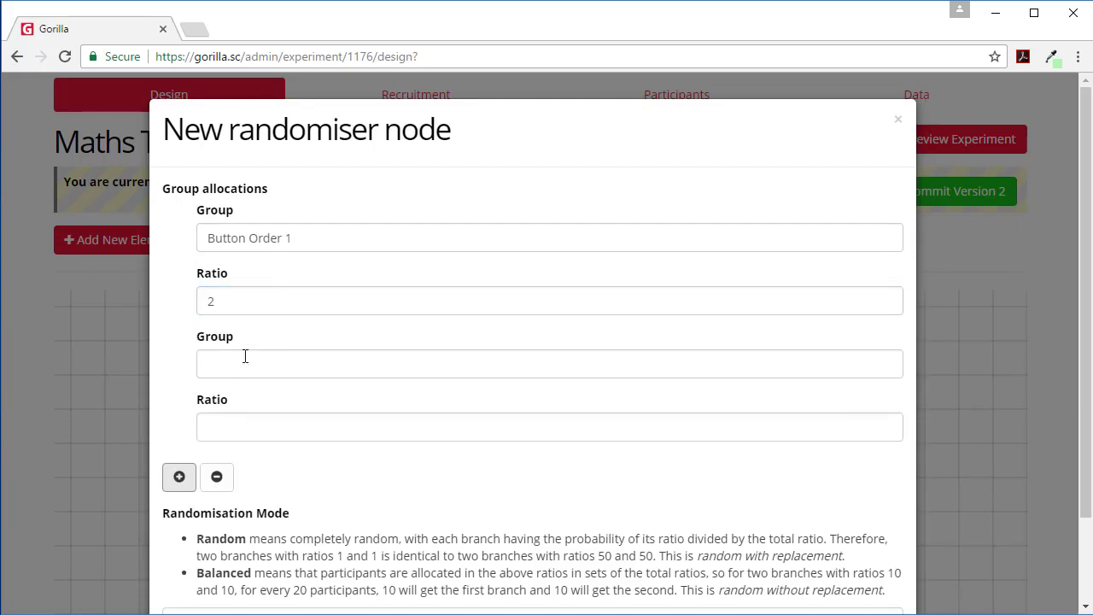
click(248, 362)
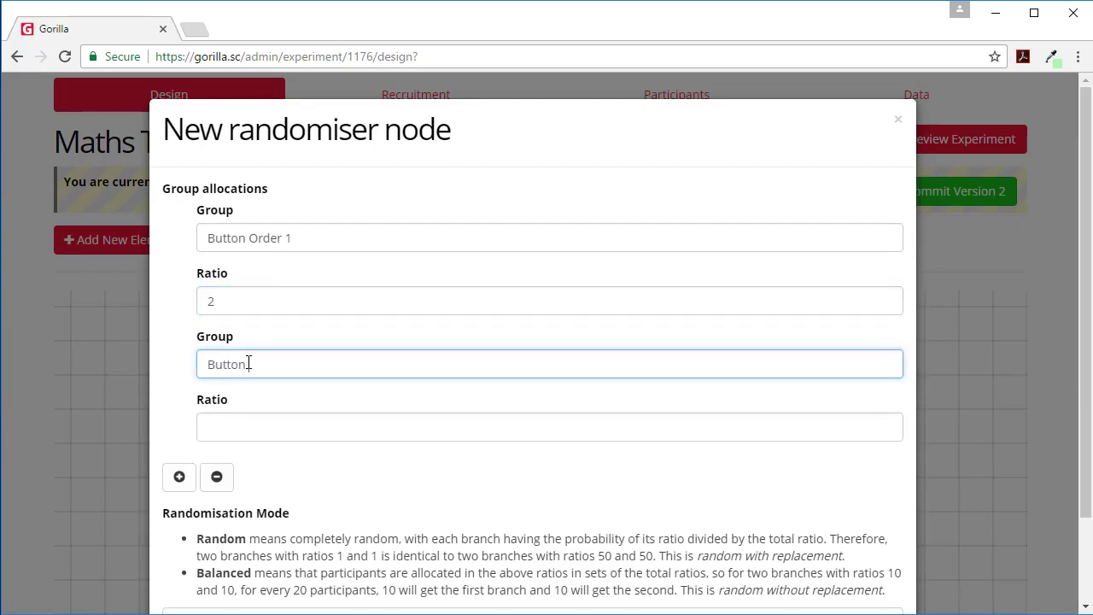
click(251, 430)
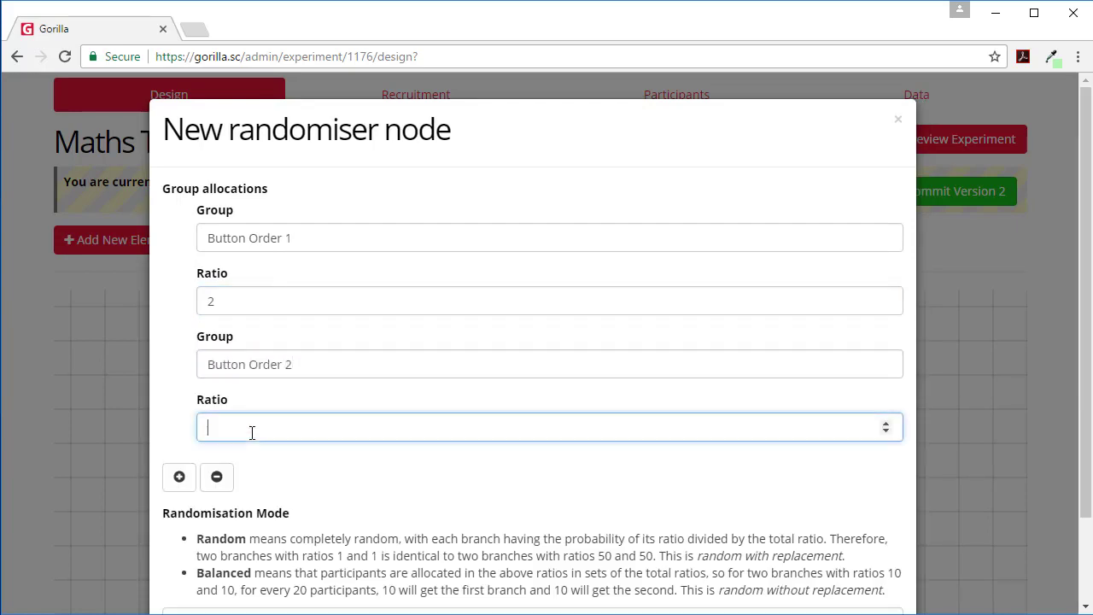
text(2)
Step: Try group ratios of 5 and 1 for the button order groups, and set both ratios back to 2
scroll(334, 435, down, 2)
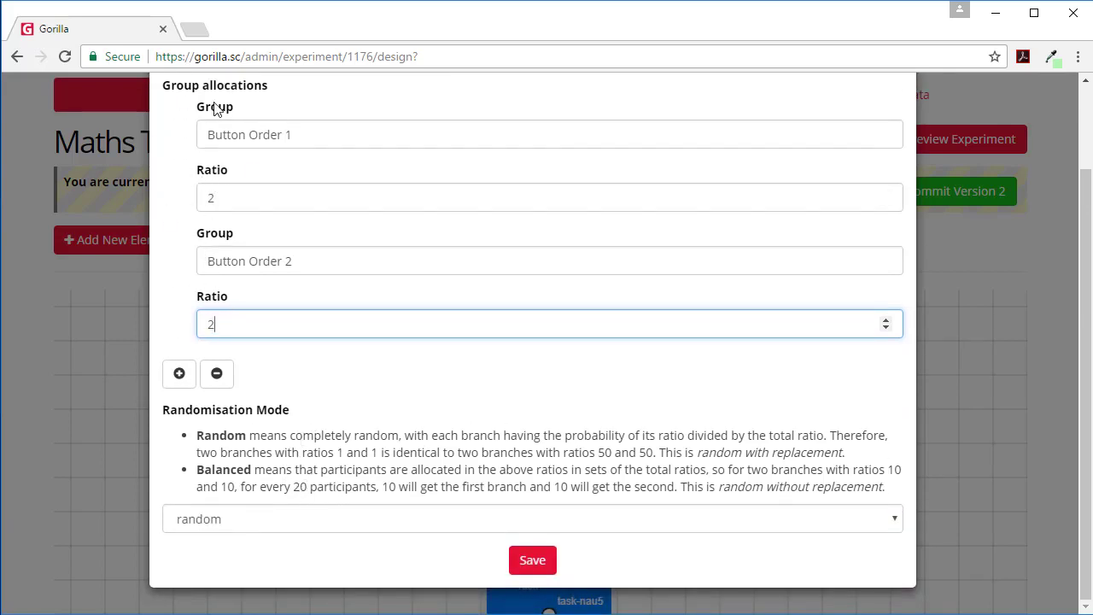
double_click(220, 205)
text(5)
double_click(231, 319)
double_click(230, 205)
text(1)
double_click(223, 321)
text(1)
double_click(234, 196)
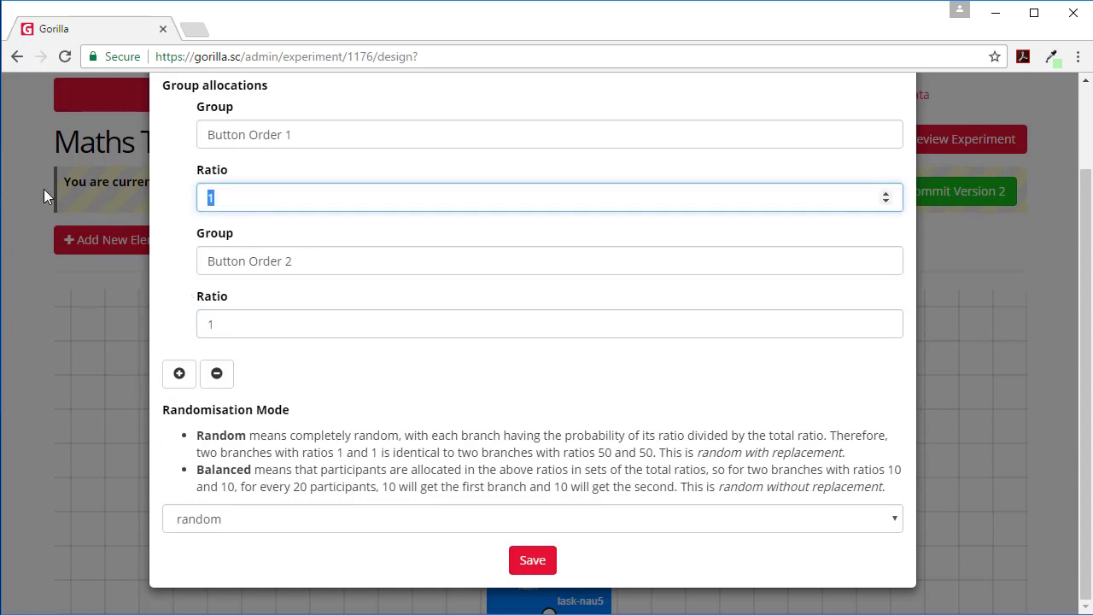
text(2)
double_click(223, 322)
text(2)
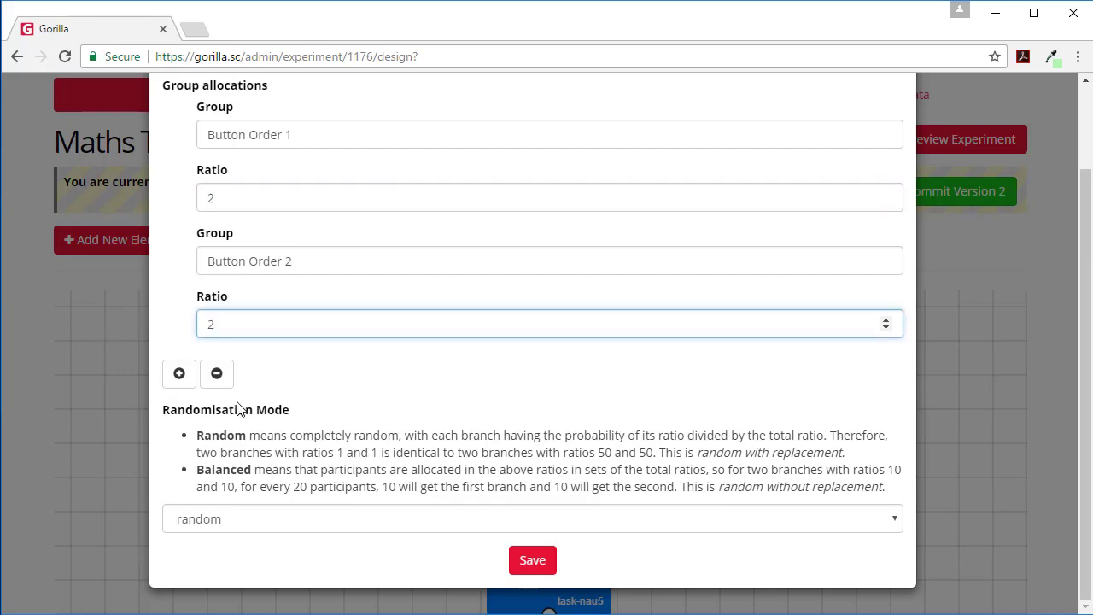
Step: Set the randomisation mode to balanced and save the randomiser node
click(280, 527)
click(253, 560)
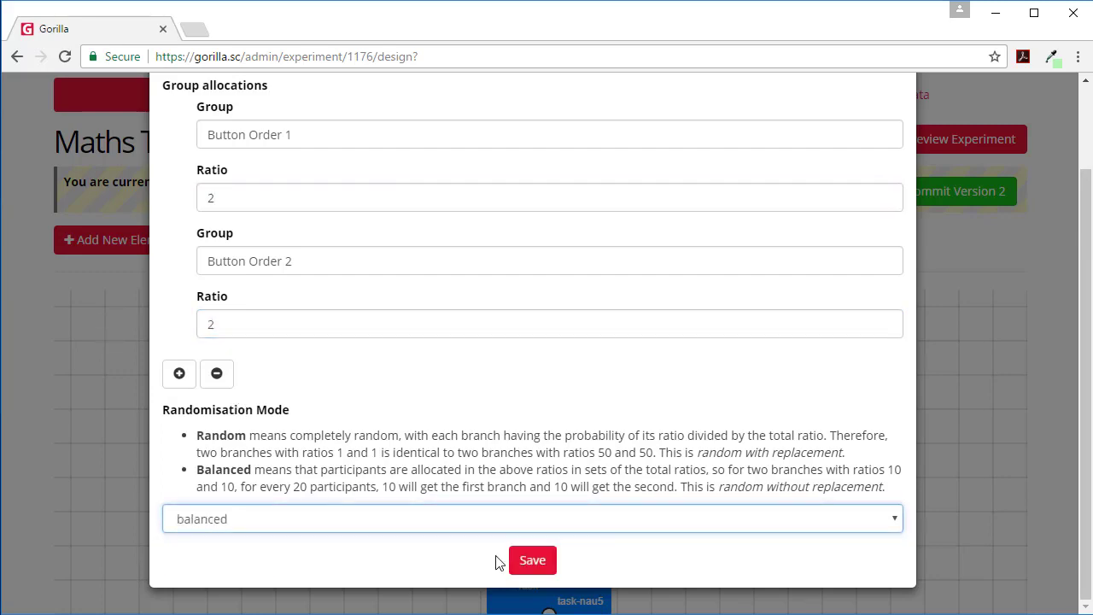
click(538, 551)
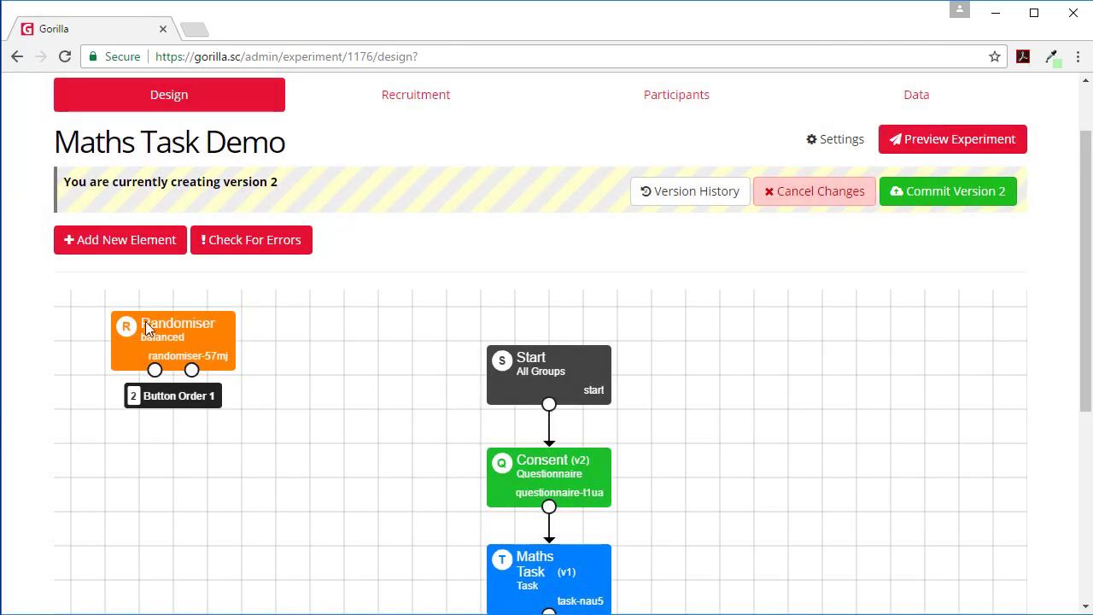
Step: Move the Maths Task and Finish nodes further down the tree to make room below Consent
scroll(769, 512, down, 2)
scroll(766, 515, up, 1)
scroll(786, 508, down, 3)
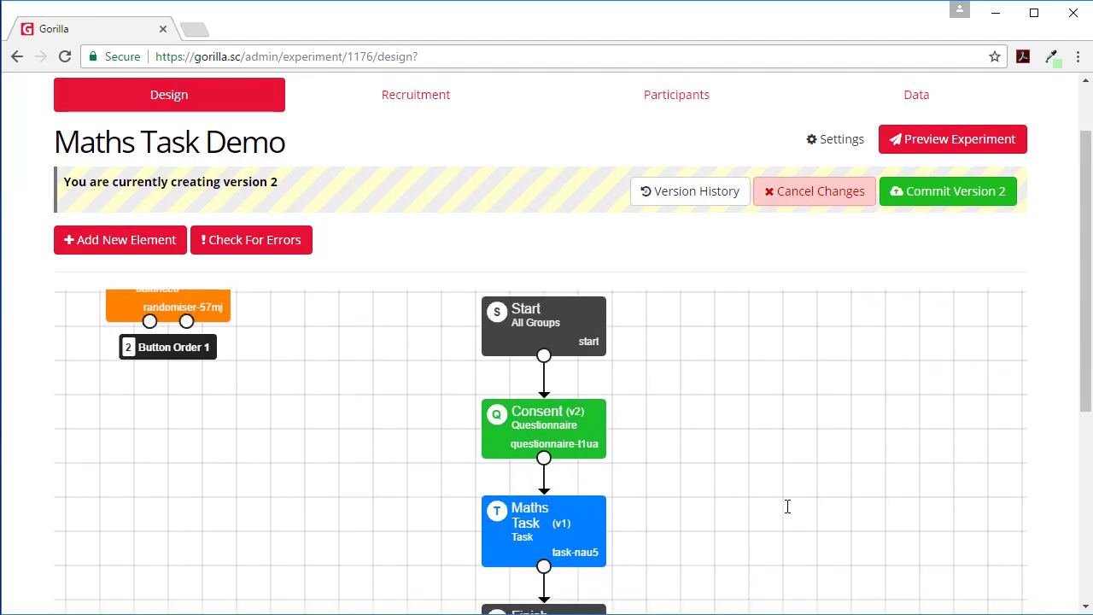
scroll(632, 307, down, 3)
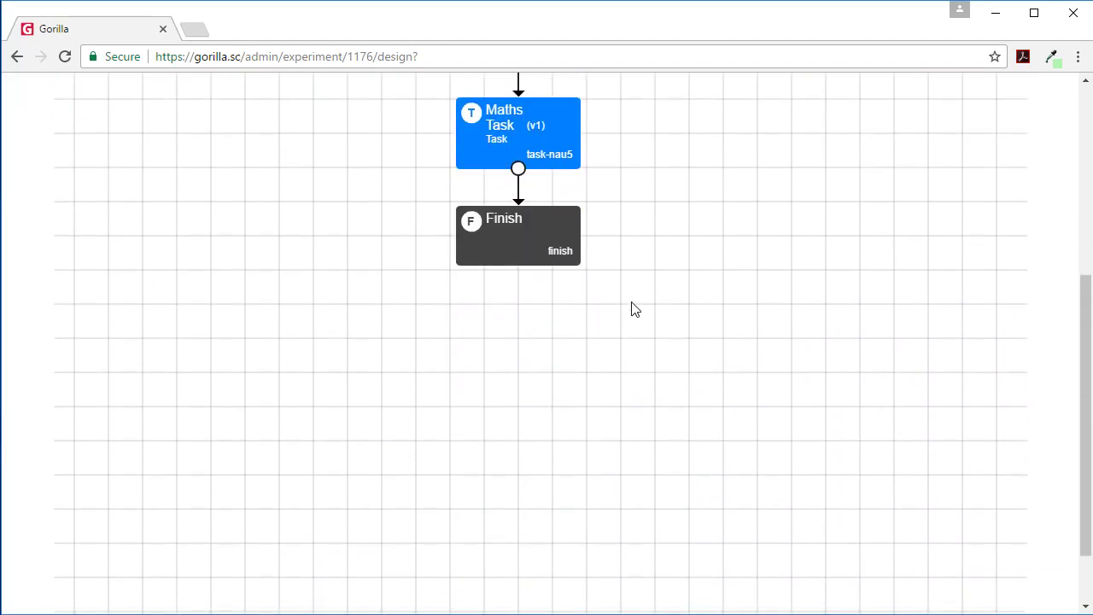
scroll(632, 309, up, 1)
drag(541, 353, 524, 435)
scroll(292, 293, up, 1)
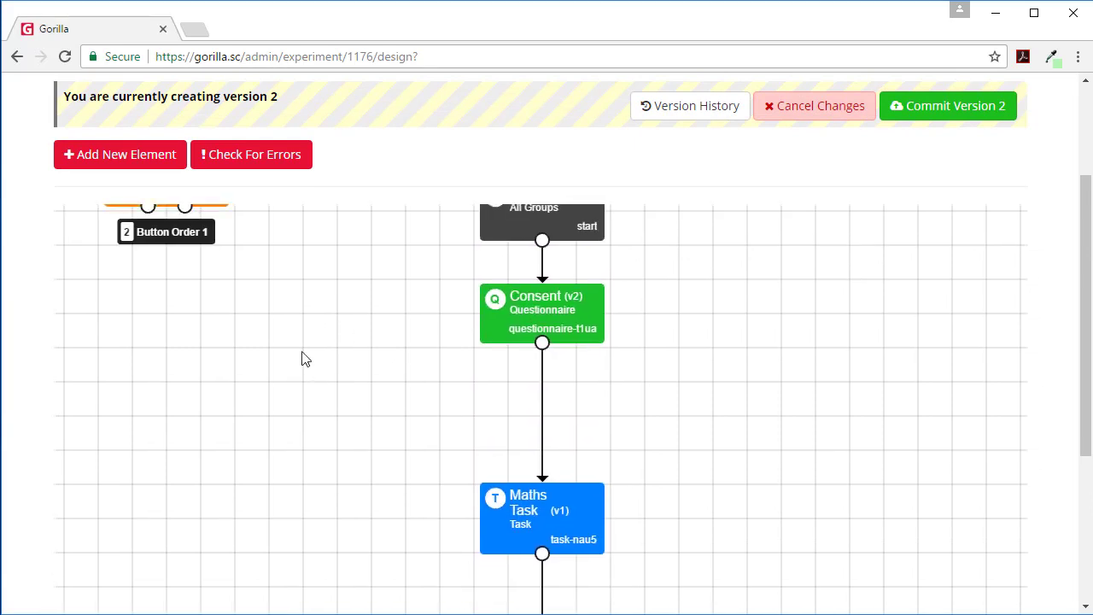
Step: Place the Randomiser below Consent and connect Consent's output to it
scroll(334, 418, up, 1)
drag(195, 227, 605, 462)
drag(544, 398, 564, 462)
Step: Position the Maths Task to the lower left of the Randomiser, connect the Button Order 1 branch to it, and lower the Finish node
drag(554, 557, 420, 559)
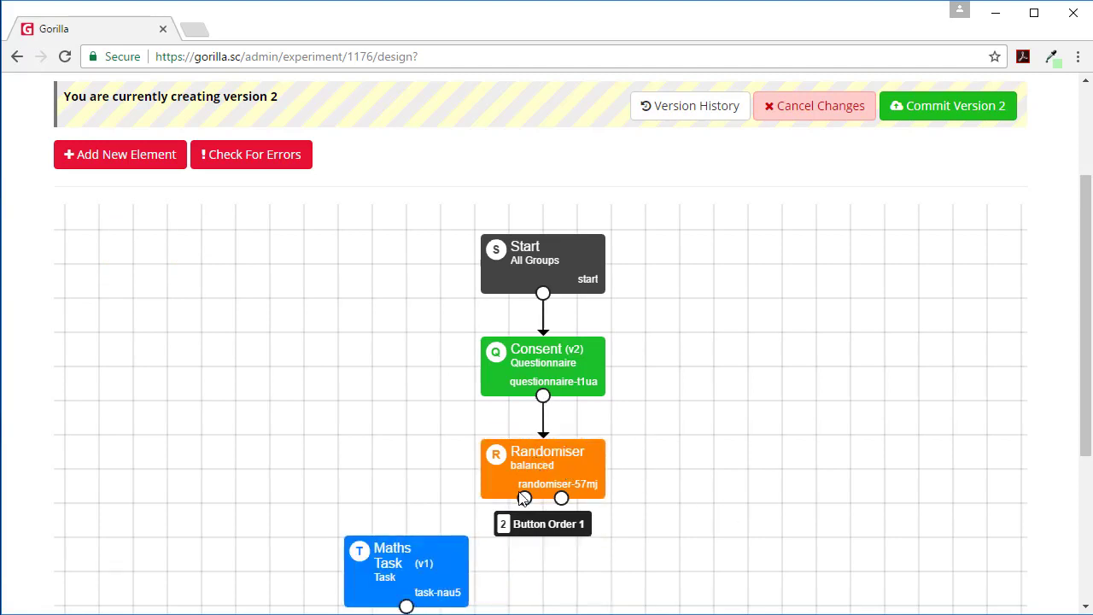
mouse_move(523, 492)
mouse_down()
mouse_move(397, 555)
mouse_move(406, 559)
mouse_up()
drag(784, 527, 769, 407)
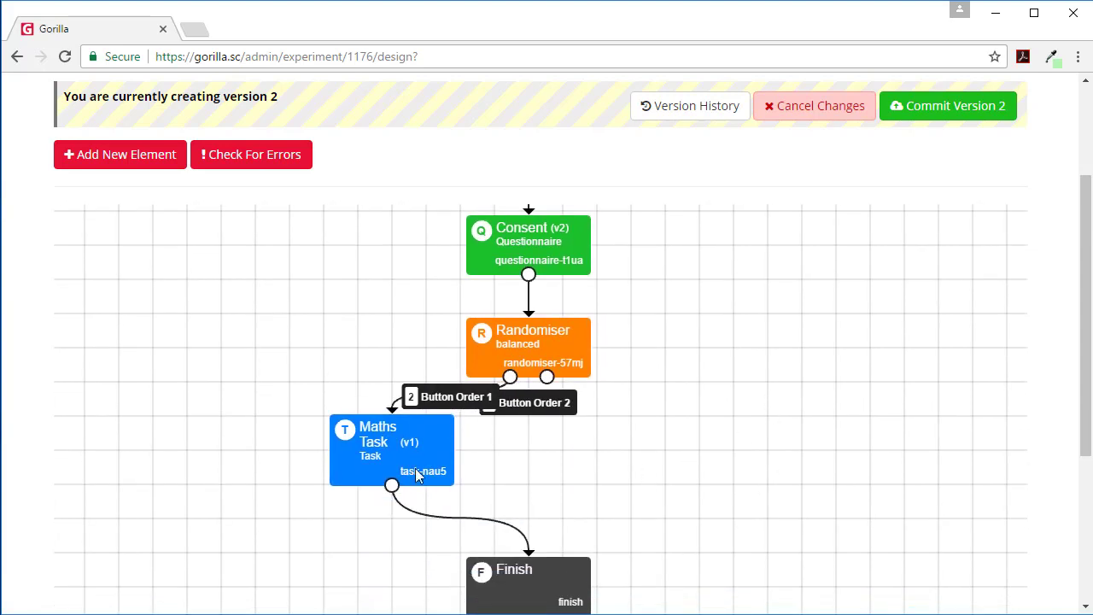
drag(529, 585, 529, 614)
drag(403, 466, 404, 523)
Step: Add a second task node to the experiment tree using the current project's Maths Task
click(128, 159)
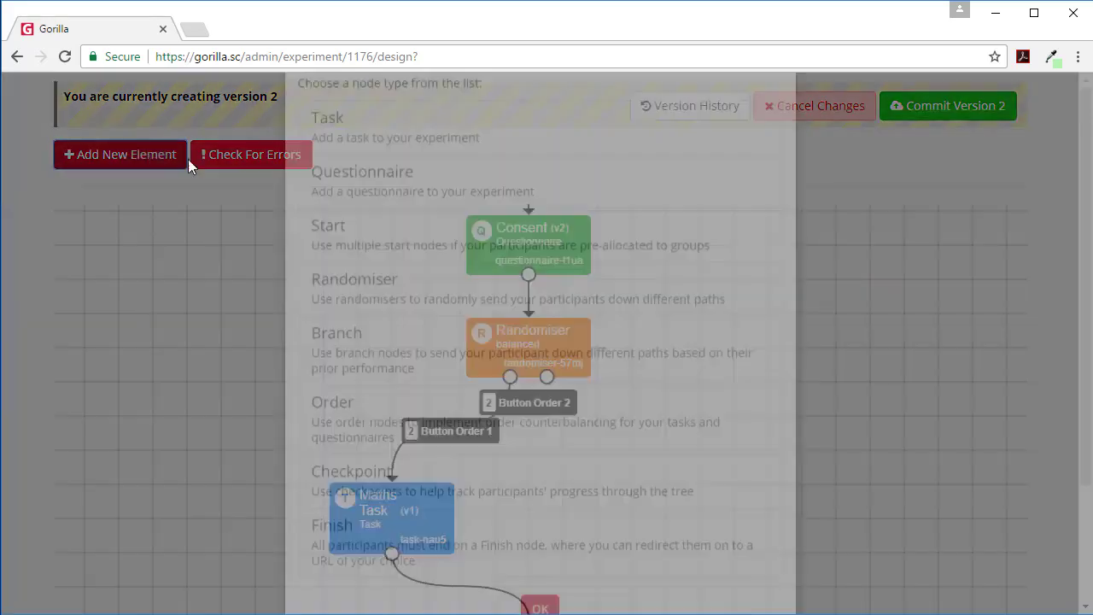
click(373, 247)
scroll(520, 435, down, 2)
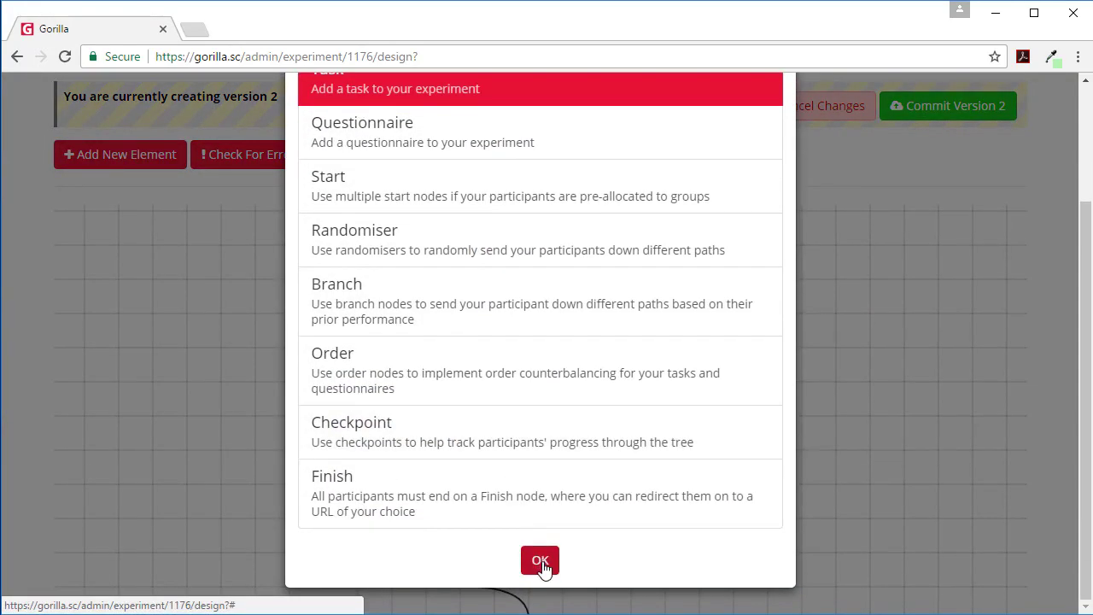
click(541, 564)
click(427, 367)
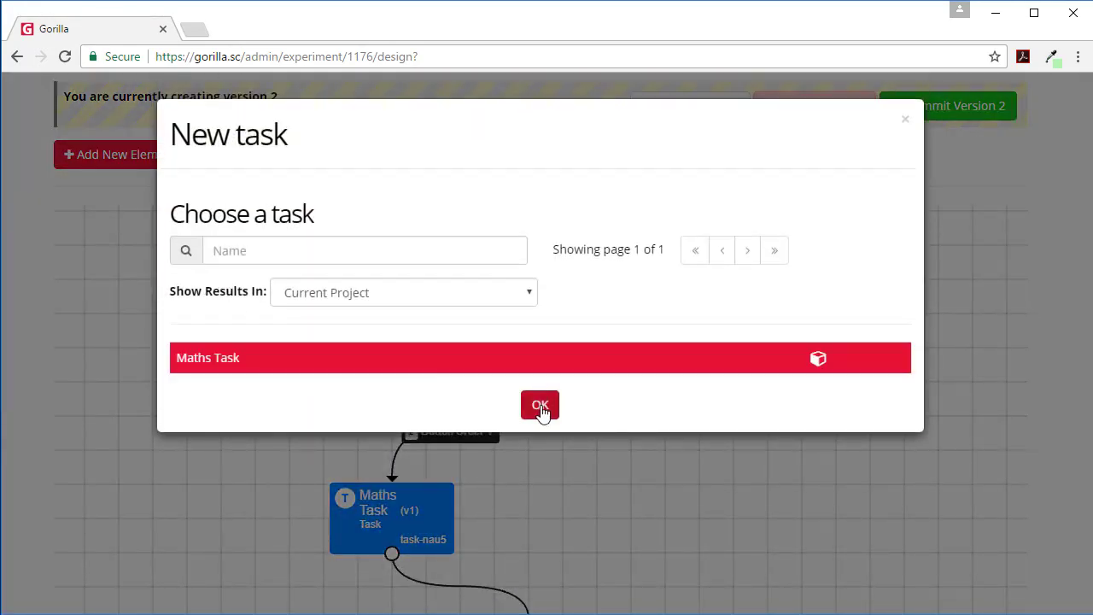
click(540, 405)
Step: Place the new Maths Task to the lower right of the Randomiser and link it between Button Order 2 and Finish
drag(180, 319, 656, 519)
drag(547, 378, 666, 508)
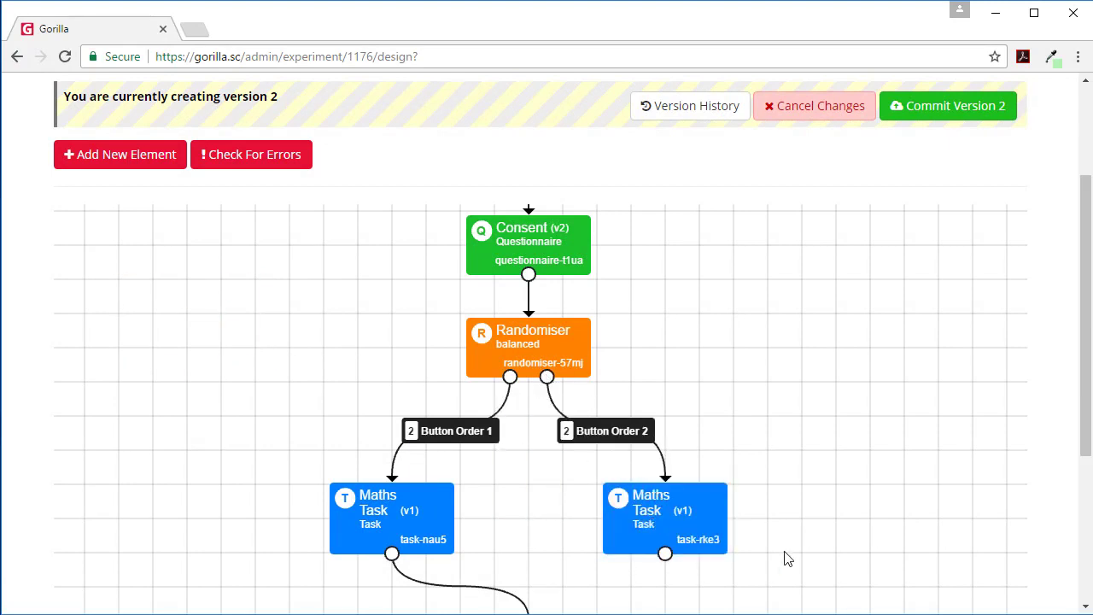
scroll(808, 483, down, 1)
drag(665, 471, 546, 568)
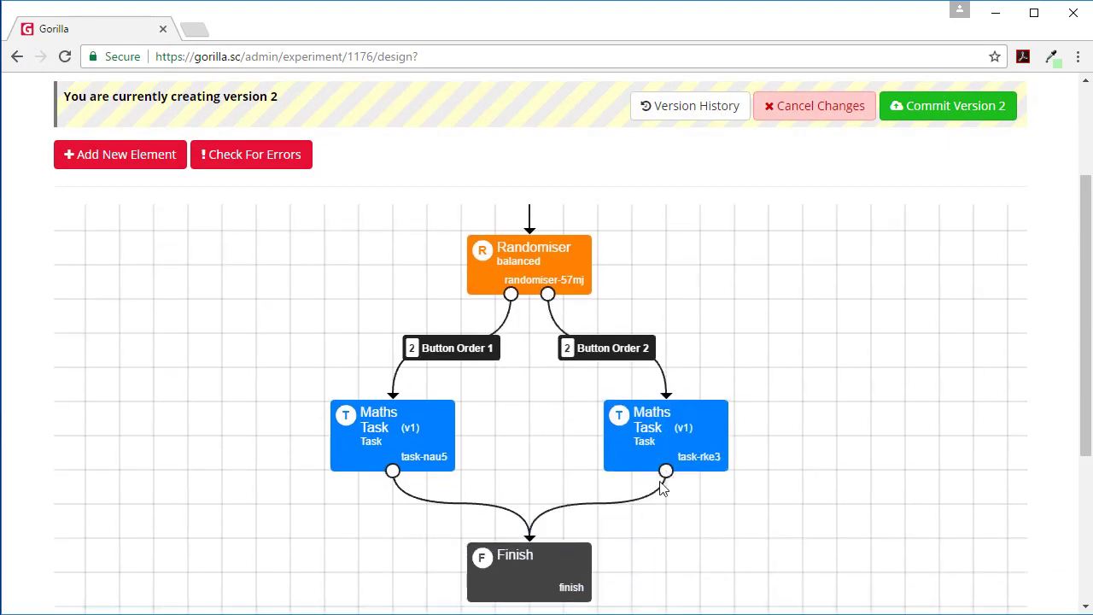
Step: Check the first Maths Task's button settings and set ButtonLeft to Even and ButtonRight to Odd in the Button Order 2 Maths Task
click(405, 434)
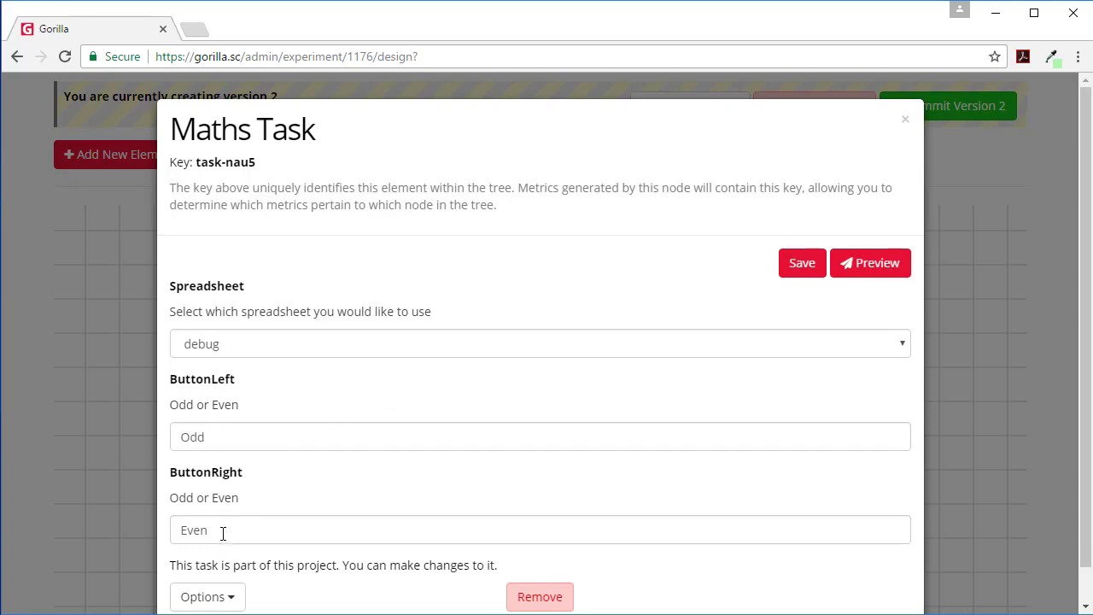
click(906, 120)
click(658, 437)
drag(210, 439, 8, 433)
text(Even)
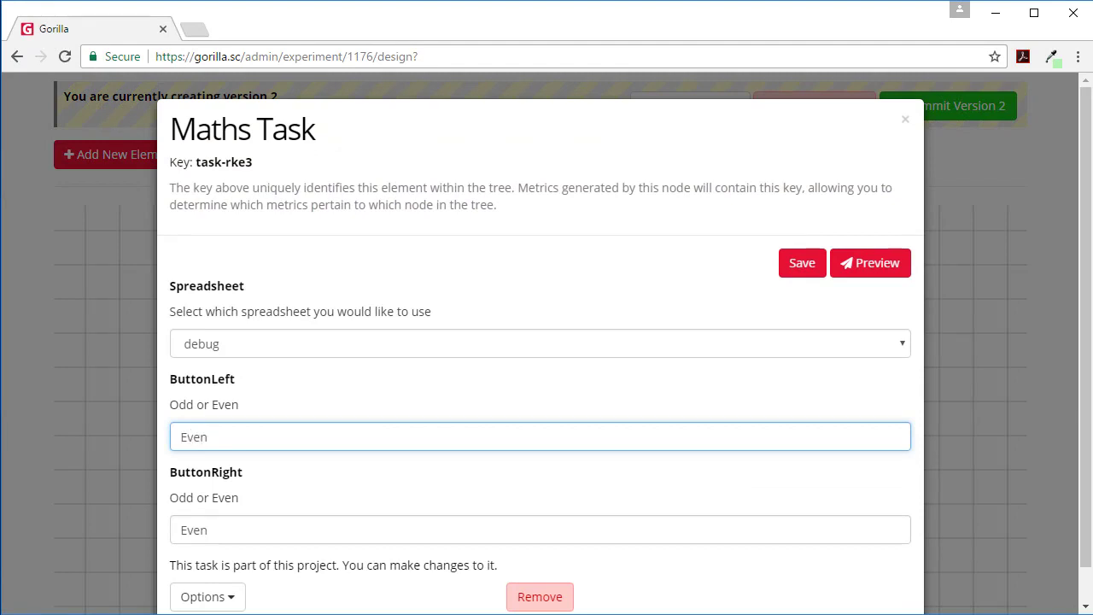
drag(239, 530, 57, 521)
text(Odd)
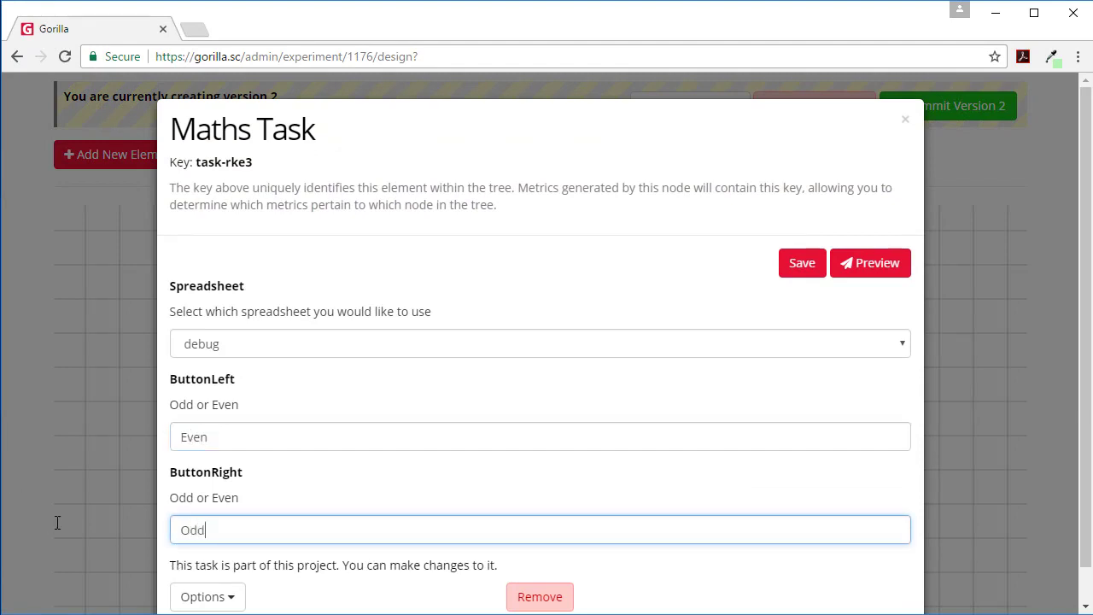
Step: Set the spreadsheet of the Button Order 2 Maths Task to full and save the node
click(283, 346)
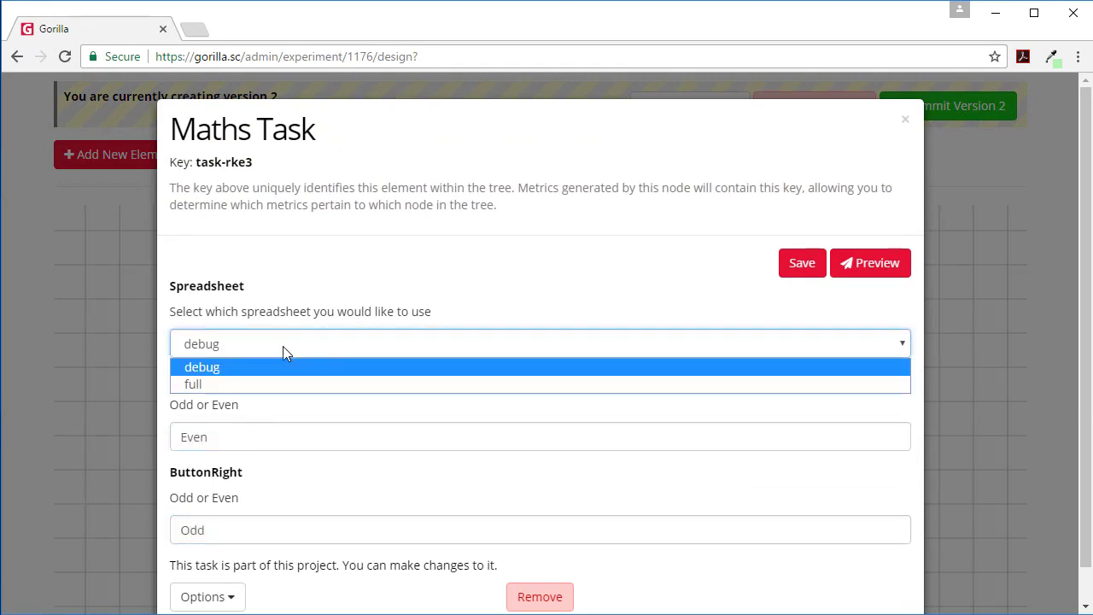
click(214, 389)
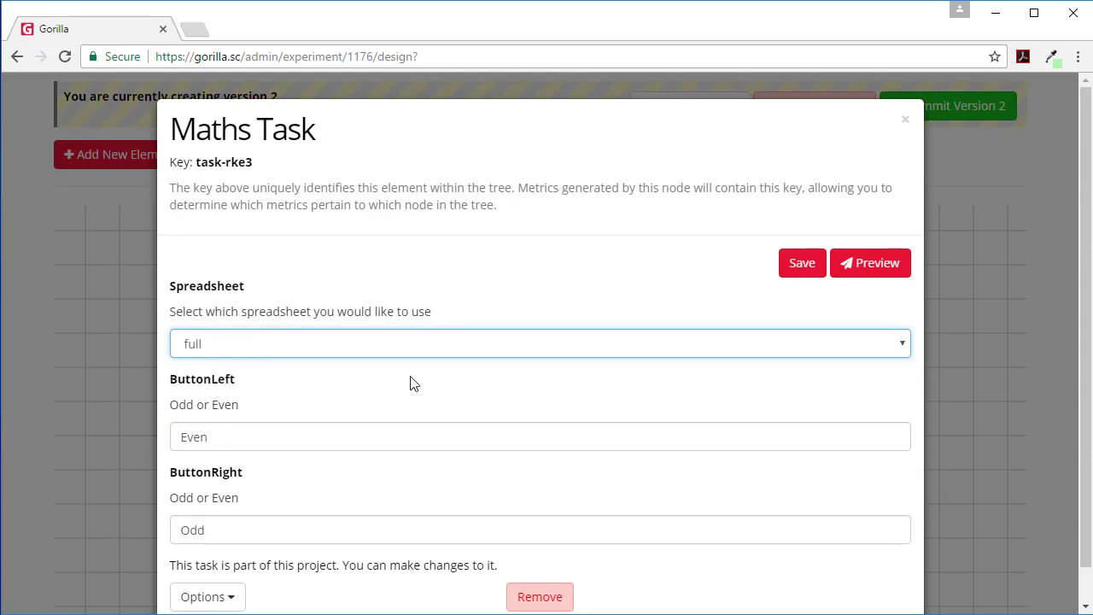
click(802, 263)
click(905, 121)
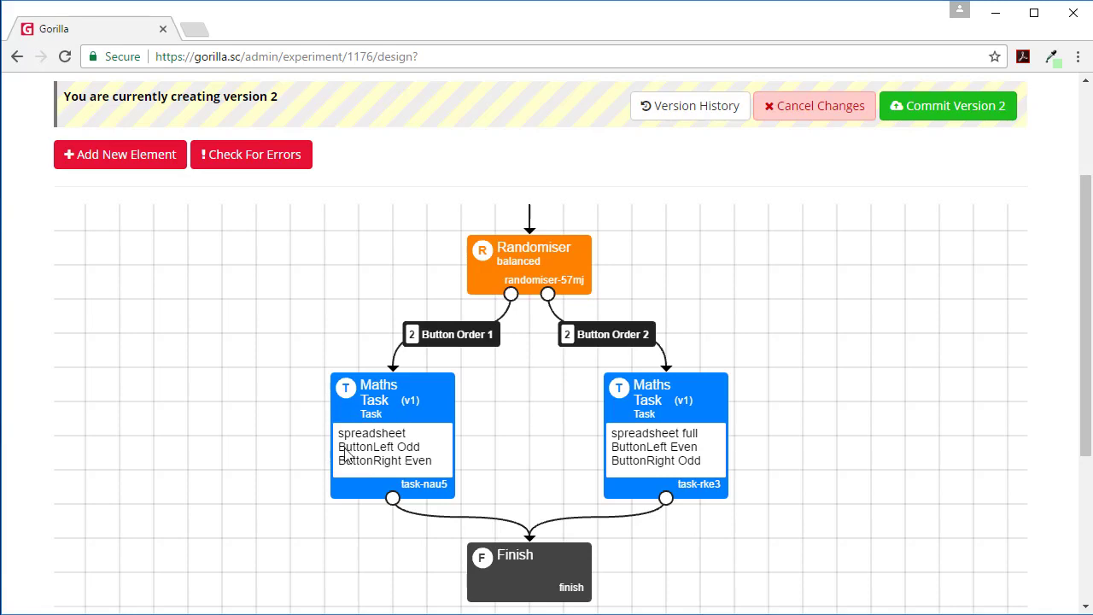
Step: Set the spreadsheet of the Button Order 1 Maths Task to full and save the node
click(391, 415)
click(299, 346)
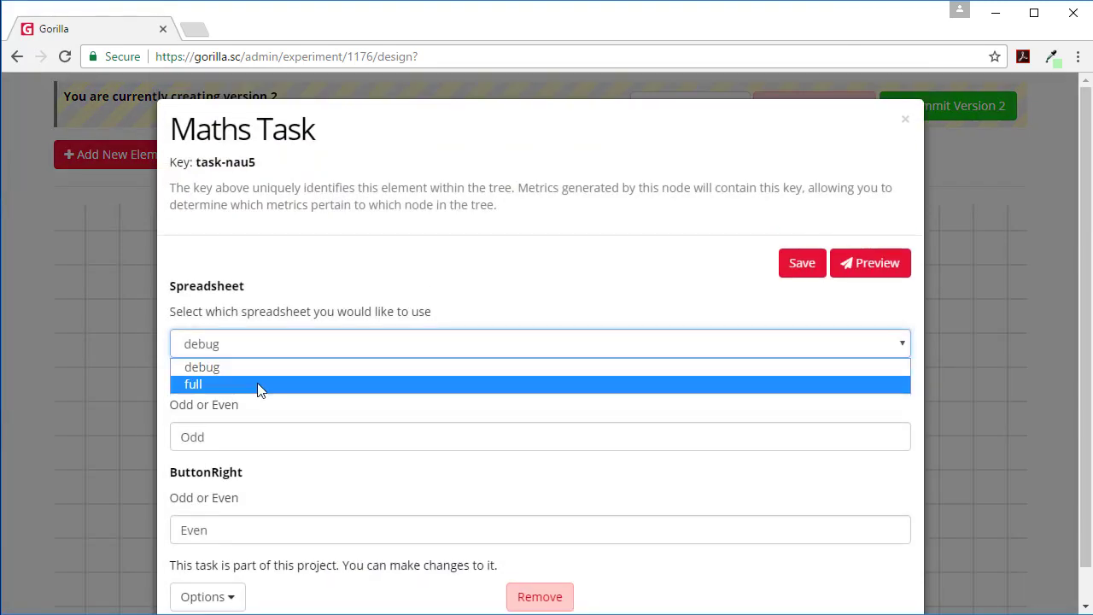
click(259, 384)
click(800, 271)
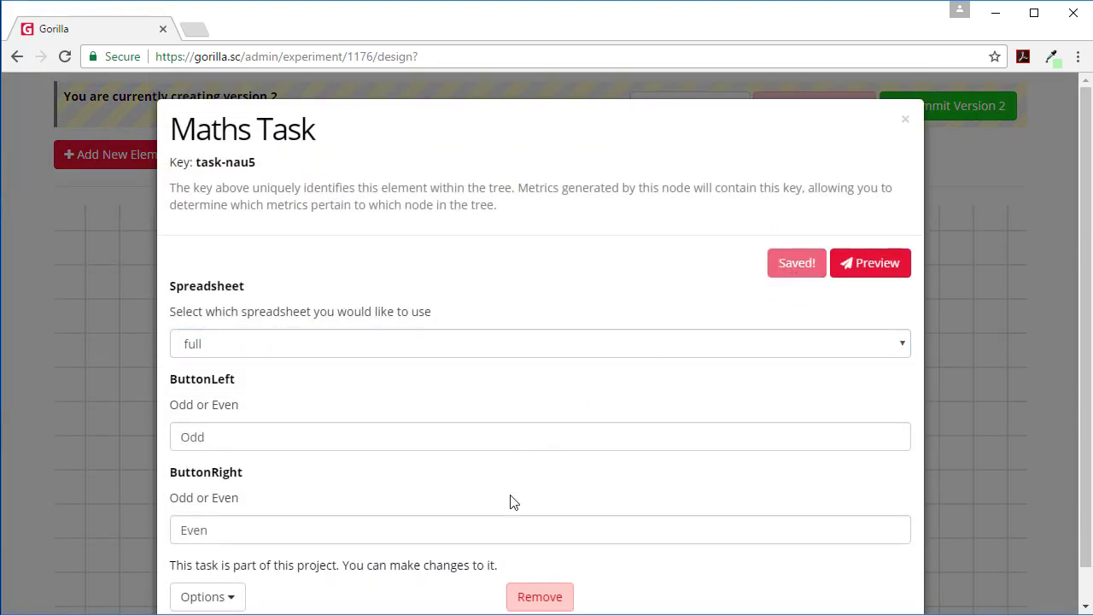
click(905, 120)
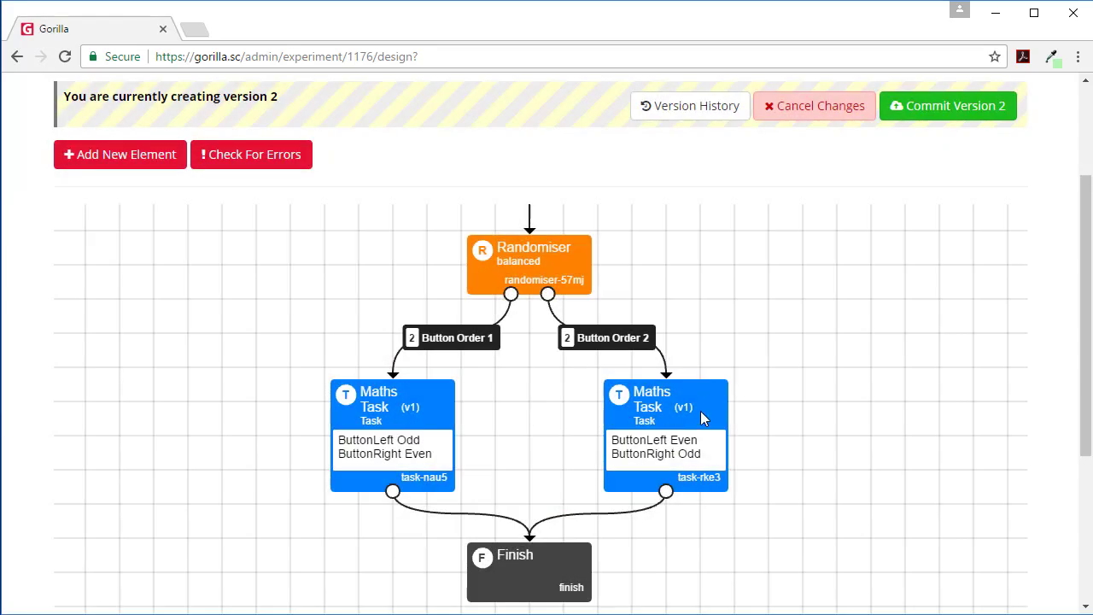
Step: Review the experiment tree and commit version 2 with the description "Basic implementation with two conditions."
scroll(823, 498, up, 5)
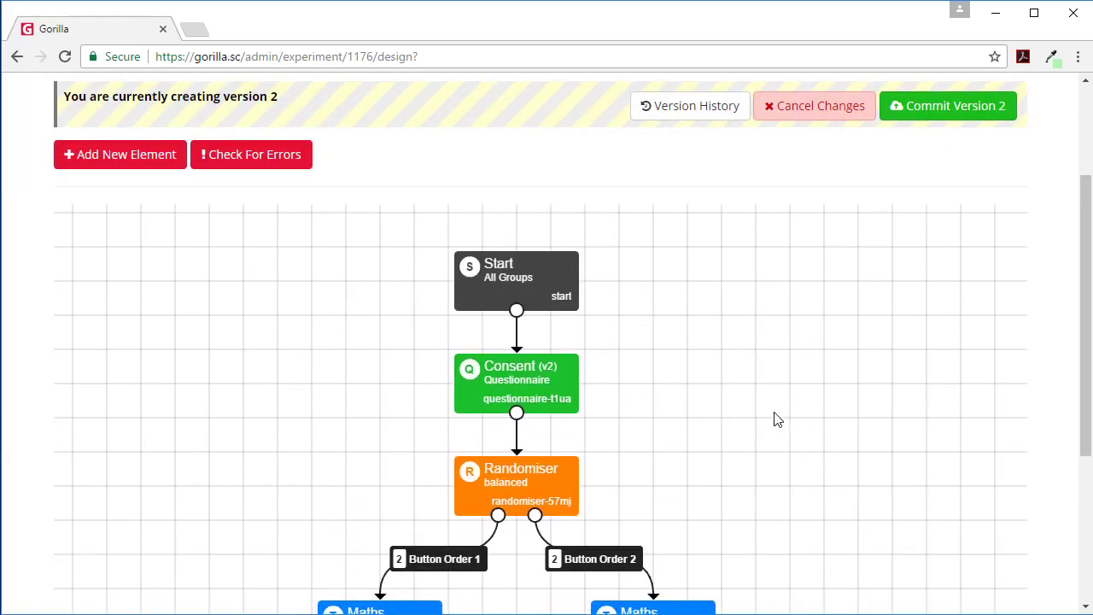
scroll(763, 441, down, 1)
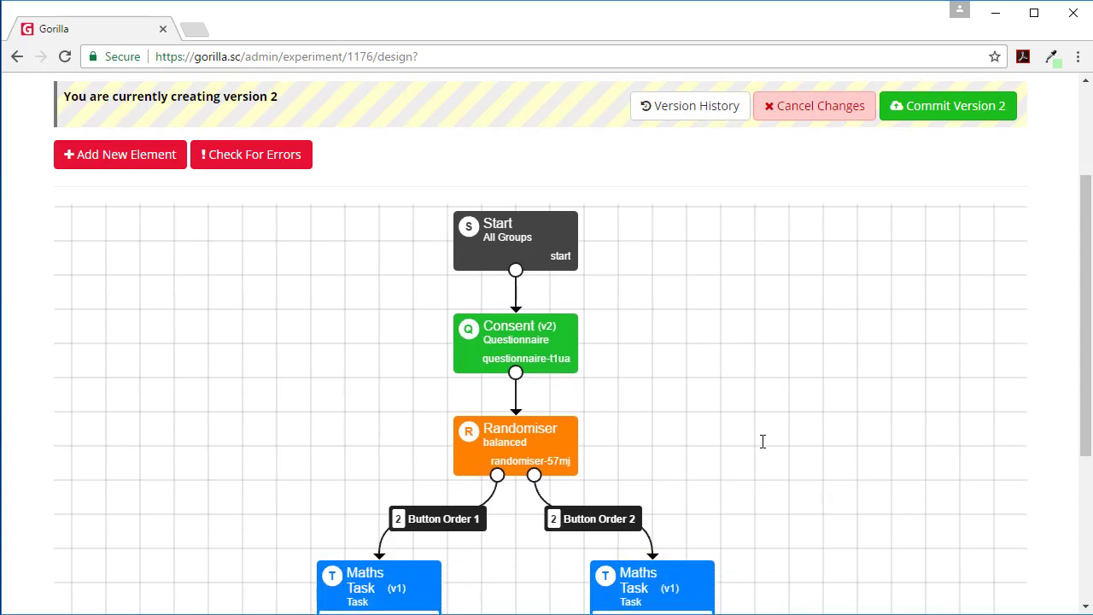
scroll(575, 385, down, 5)
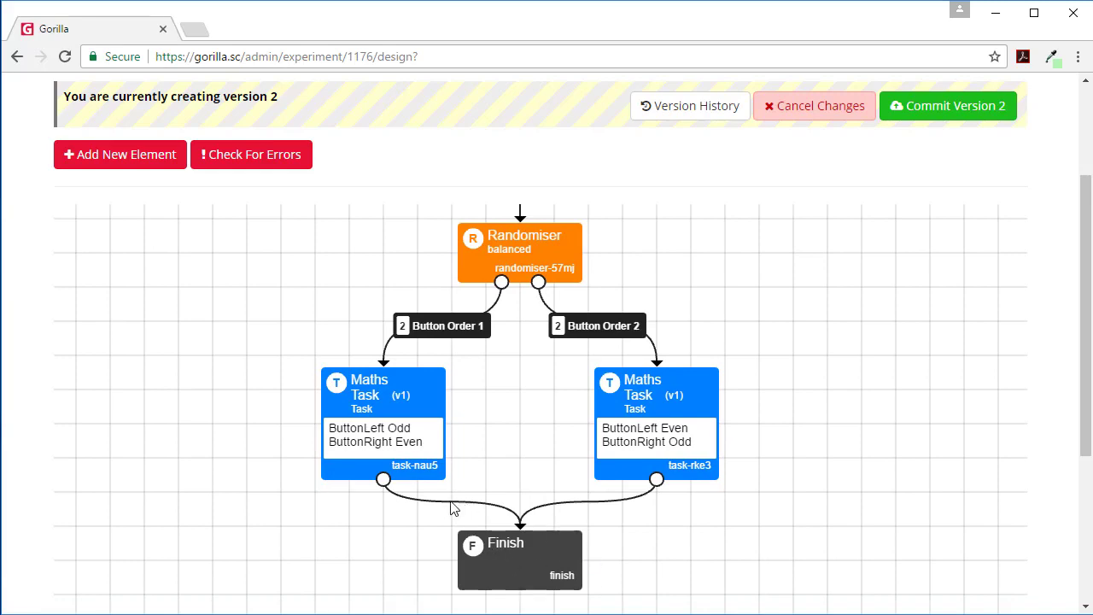
scroll(781, 335, up, 4)
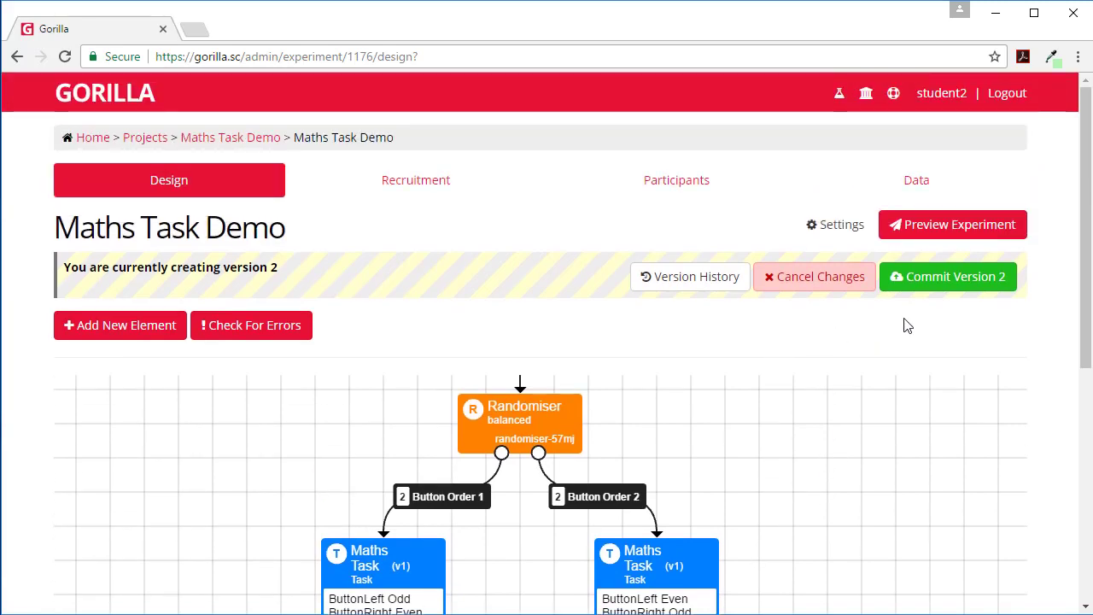
click(954, 285)
click(513, 349)
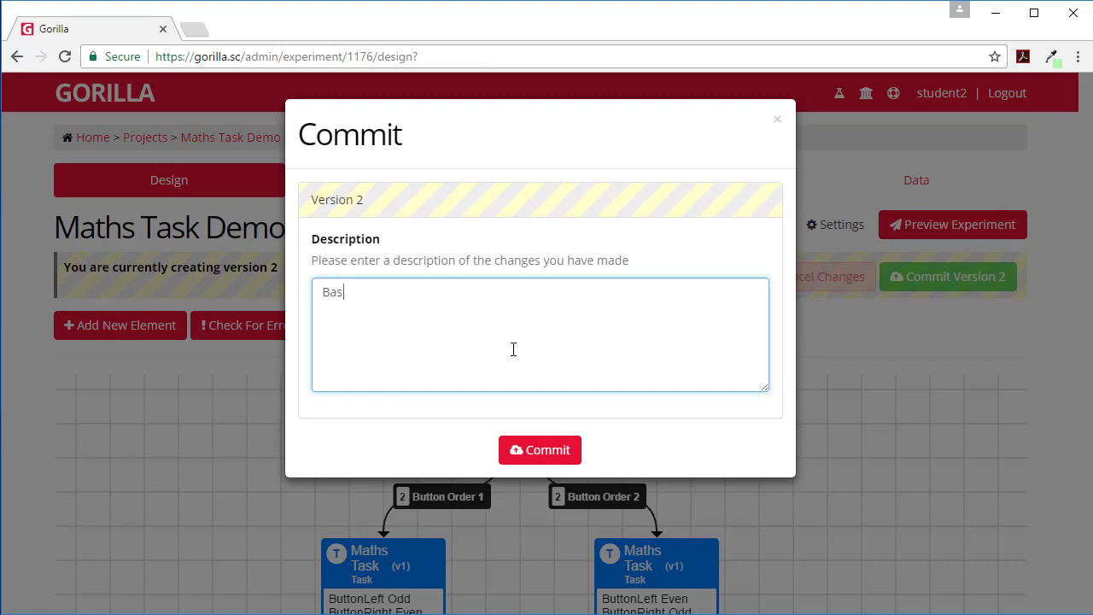
text(Basic imp[le.)
text(entaiton)
key(BackSpace)
key(BackSpace)
key(BackSpace)
text(on with two conditions.)
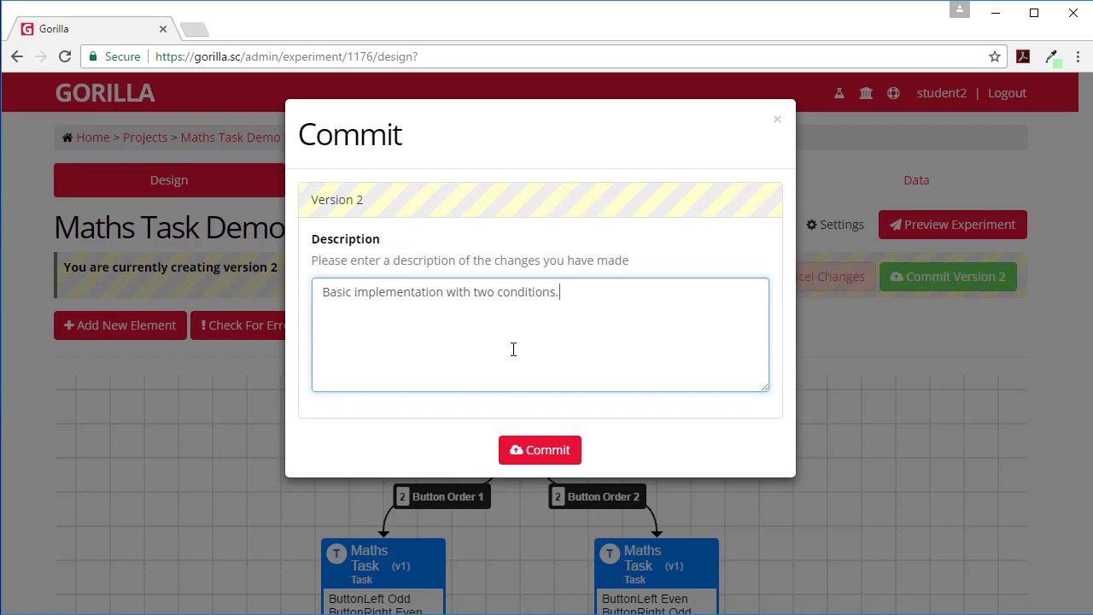
click(554, 450)
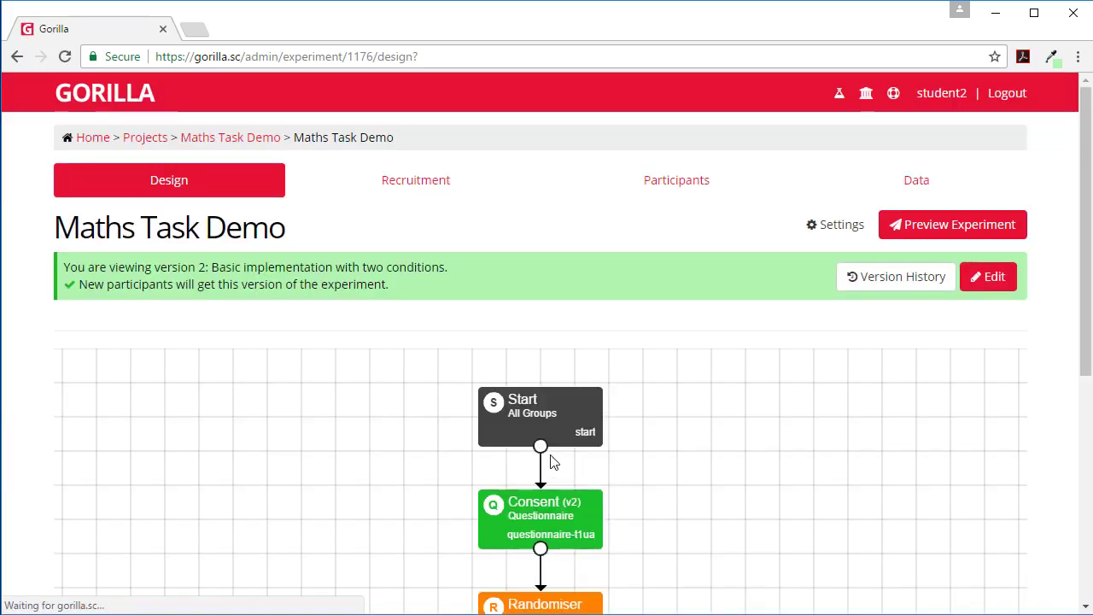
Step: Preview the experiment, give consent and start the maths task from its instructions
click(954, 229)
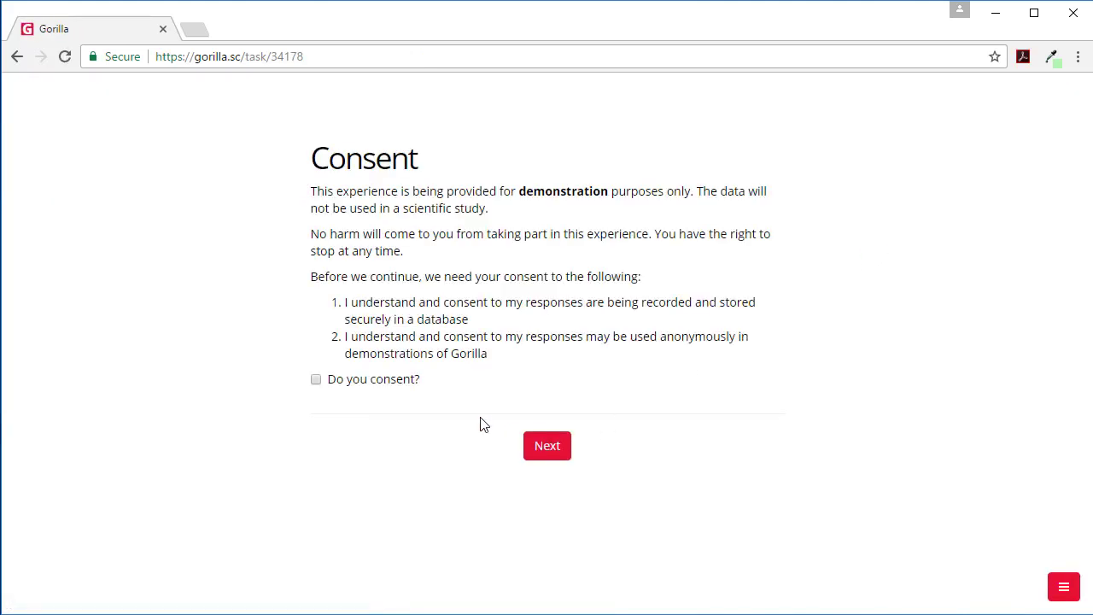
click(315, 379)
click(561, 457)
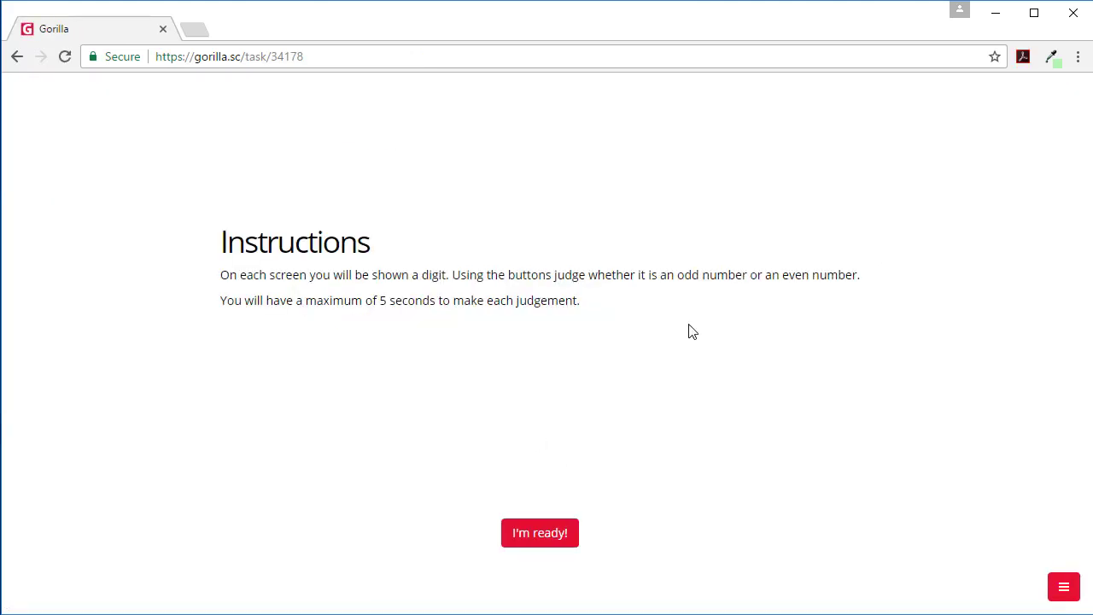
click(541, 536)
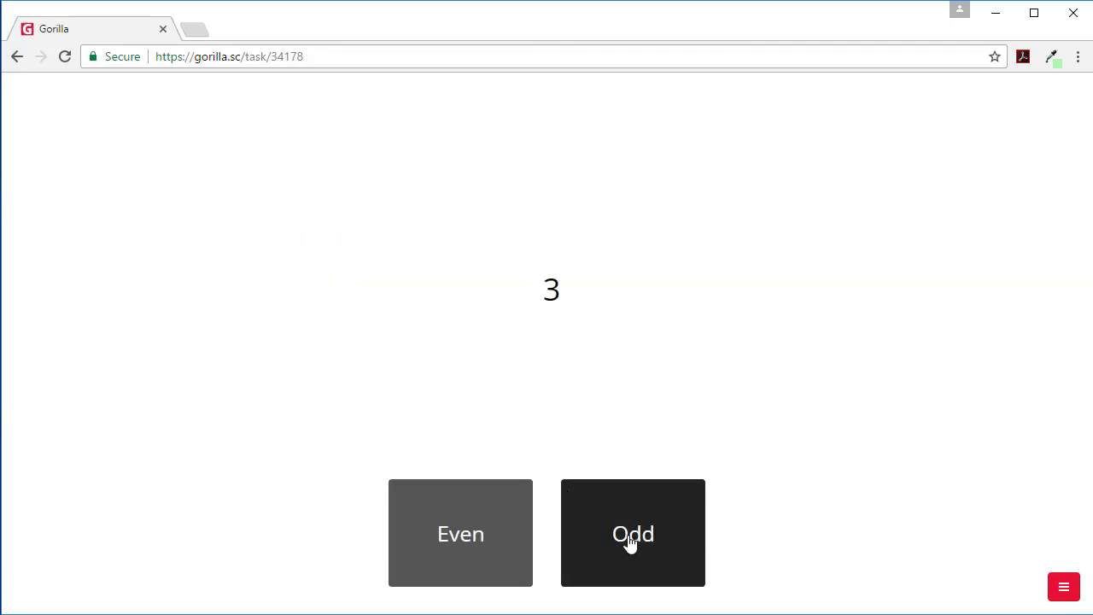
Step: Answer Odd through the first block of preview trials, continue past the break and leave the preview
click(629, 538)
click(630, 538)
click(631, 542)
click(631, 543)
click(631, 542)
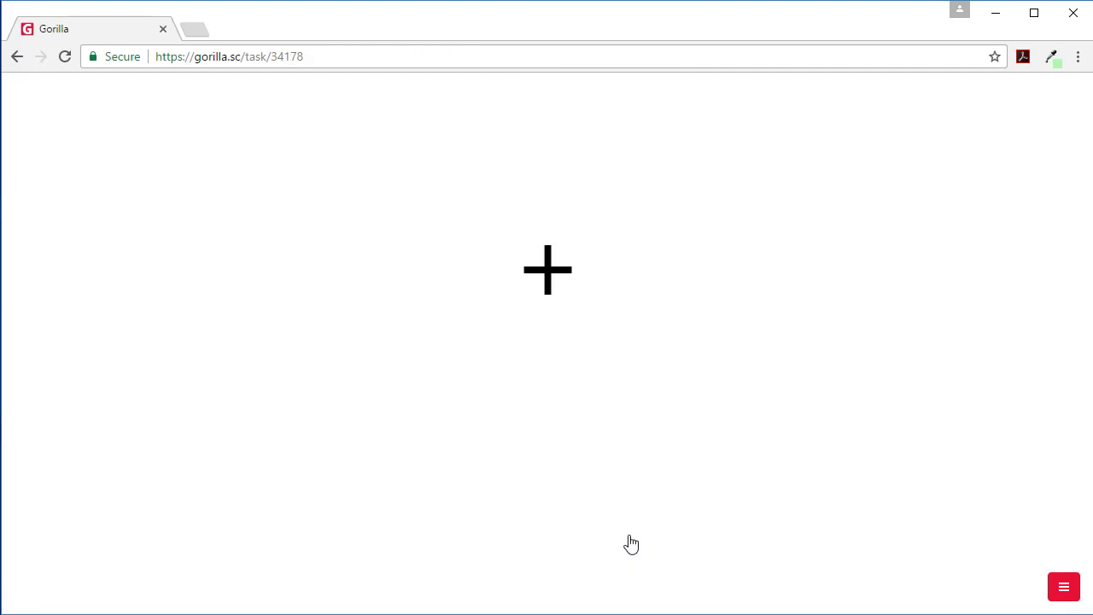
click(630, 542)
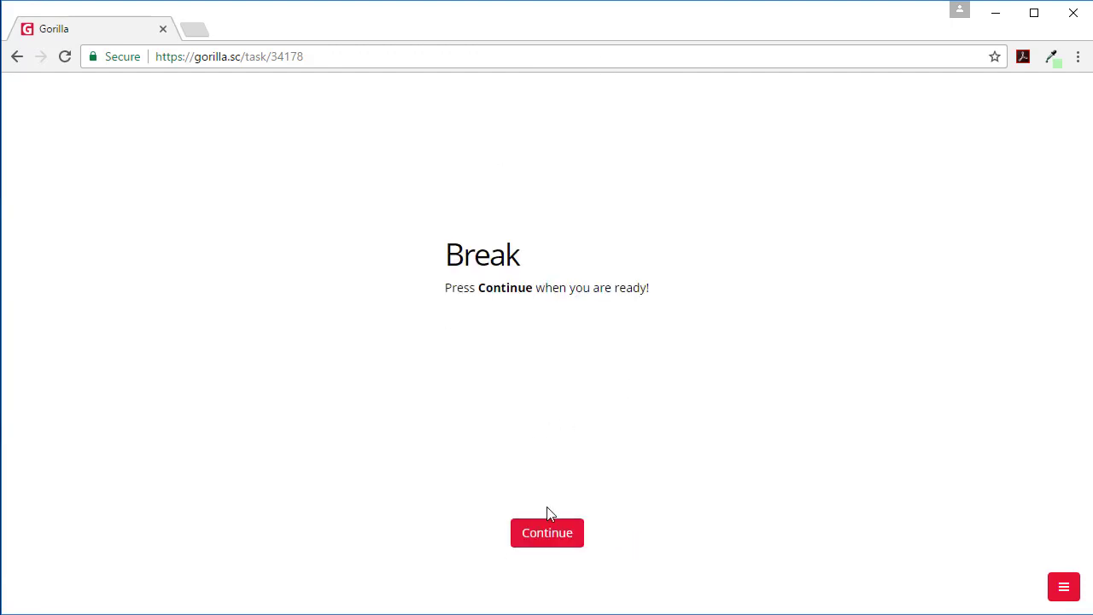
click(554, 527)
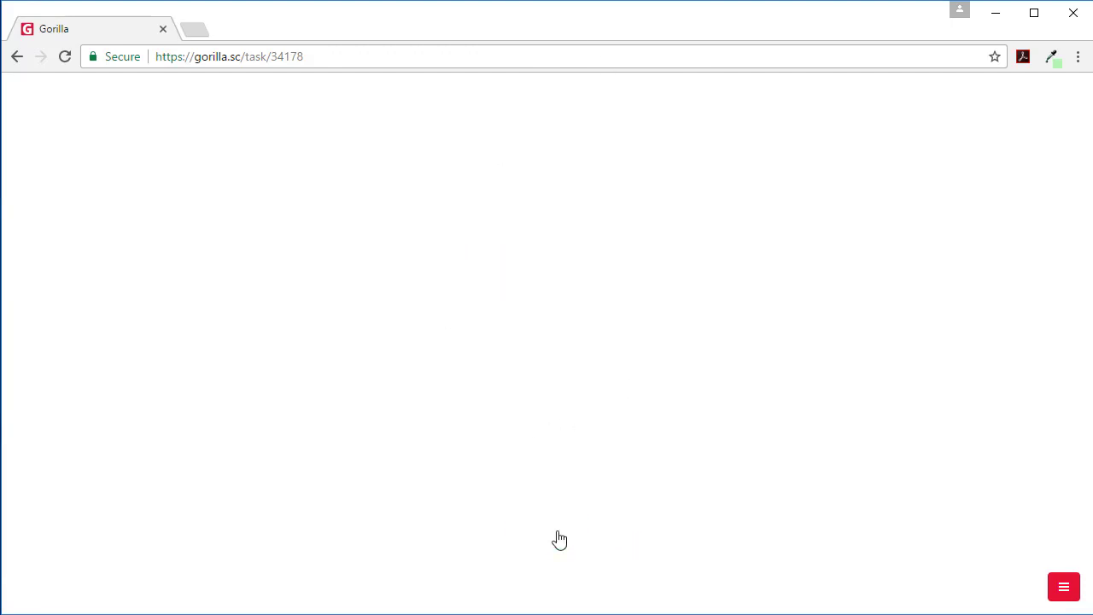
click(1064, 587)
click(989, 557)
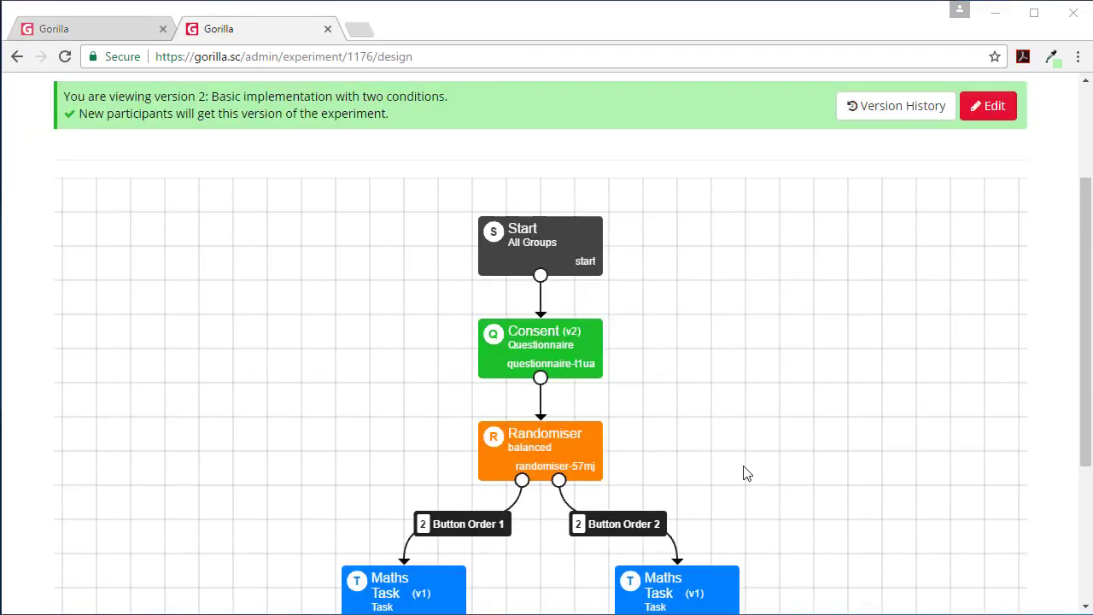
Step: Open the Tree Nodes guide in Gorilla Support and read the Order node section
scroll(743, 473, up, 3)
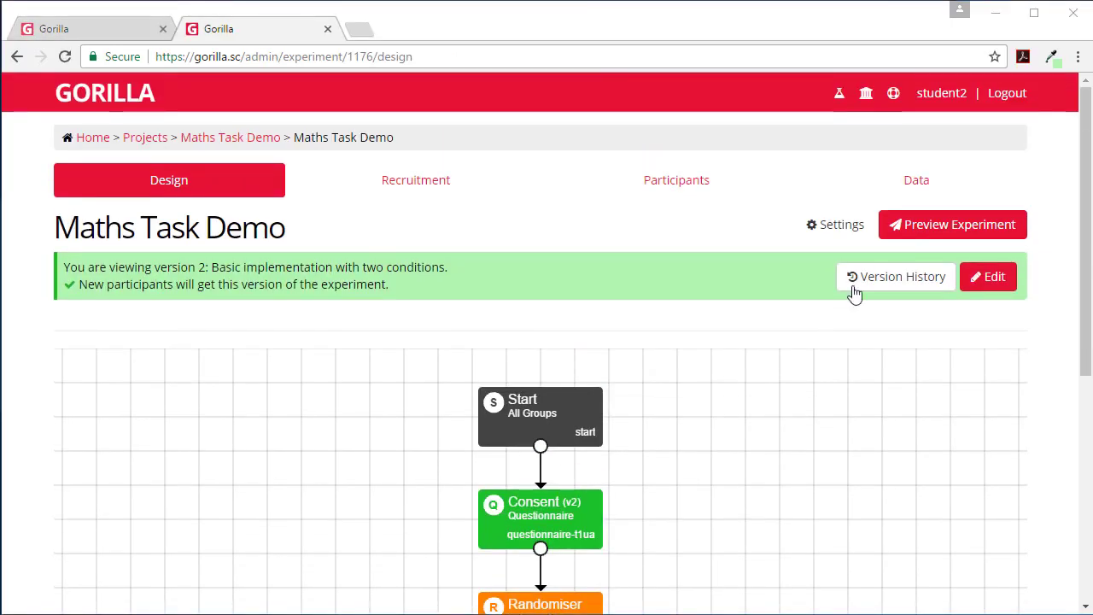
click(893, 94)
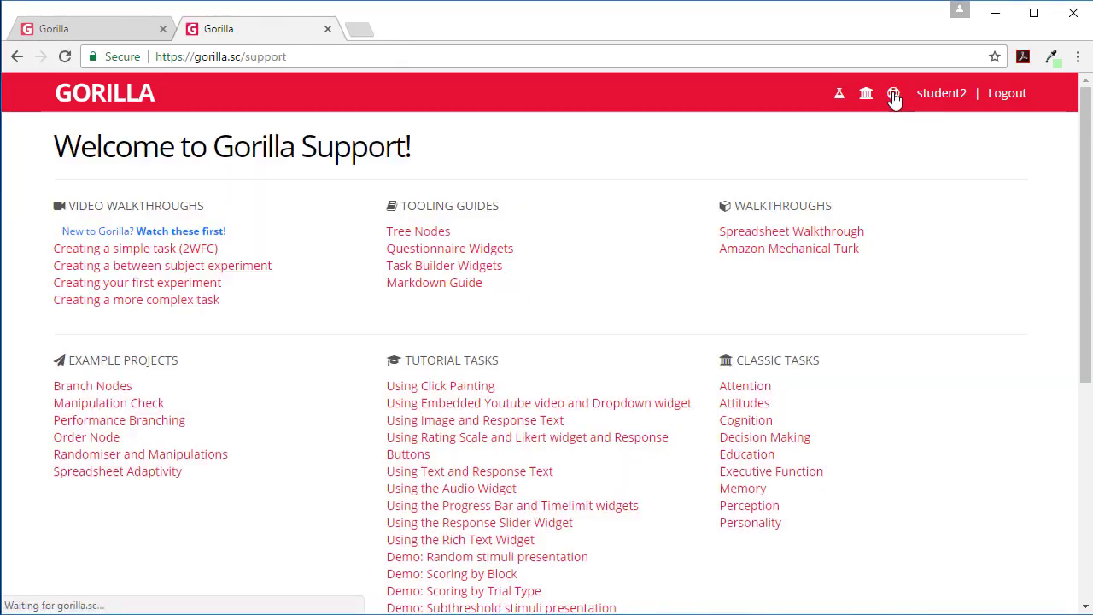
click(424, 232)
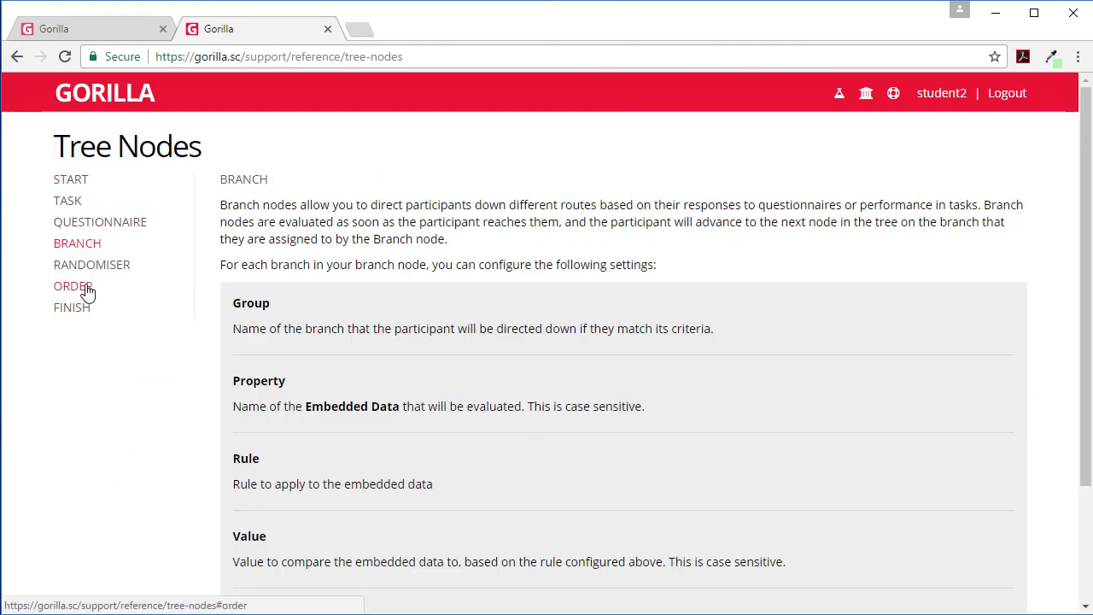
click(88, 288)
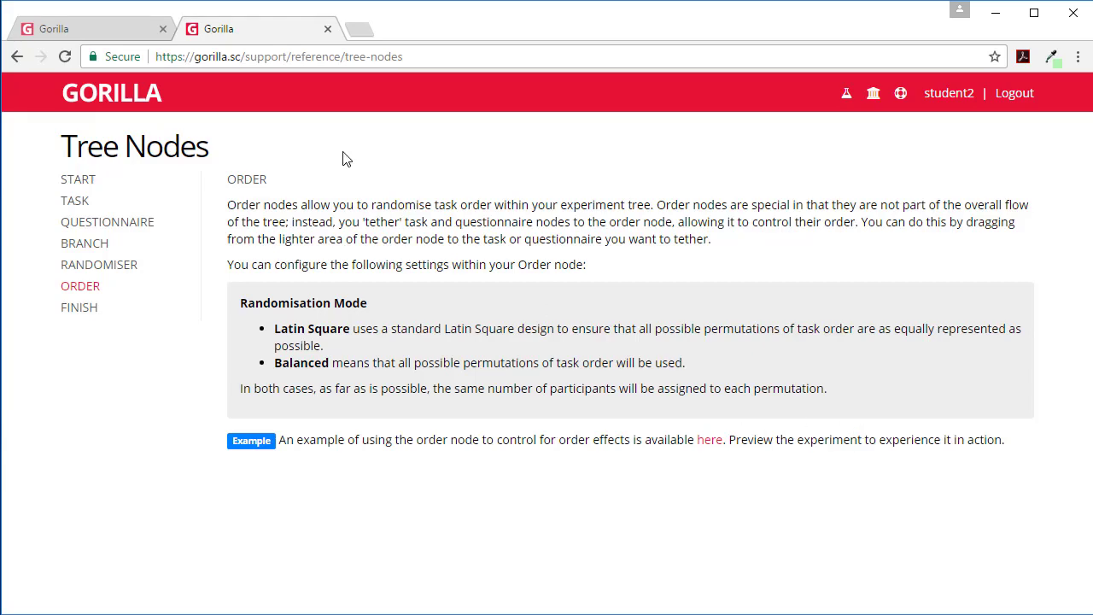
Step: Open the Performance Branching experiment from the example projects in Gorilla Support
click(898, 96)
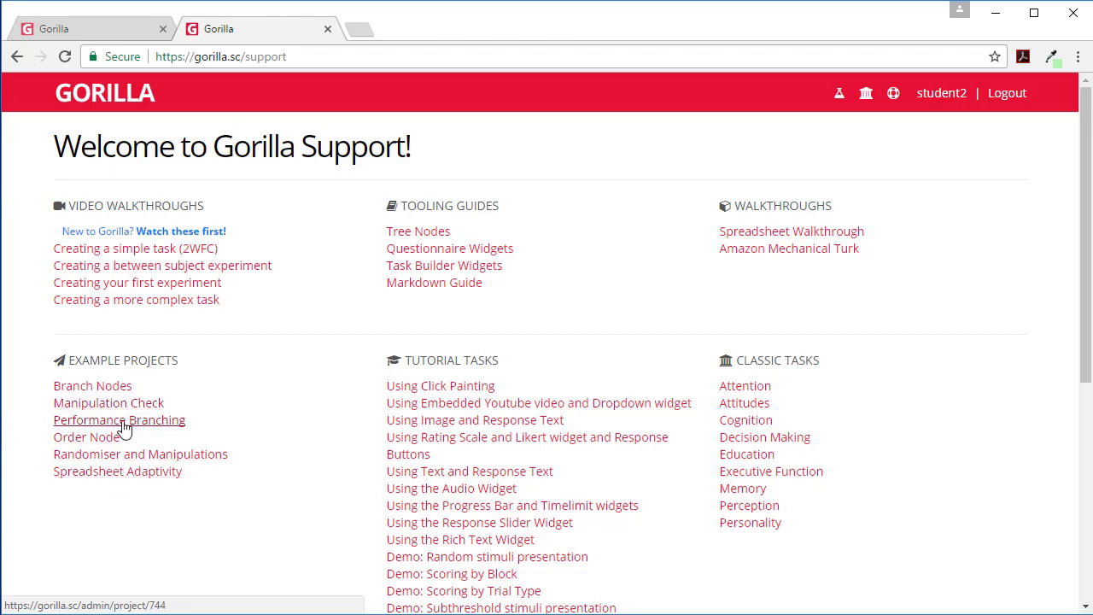
click(124, 422)
click(138, 357)
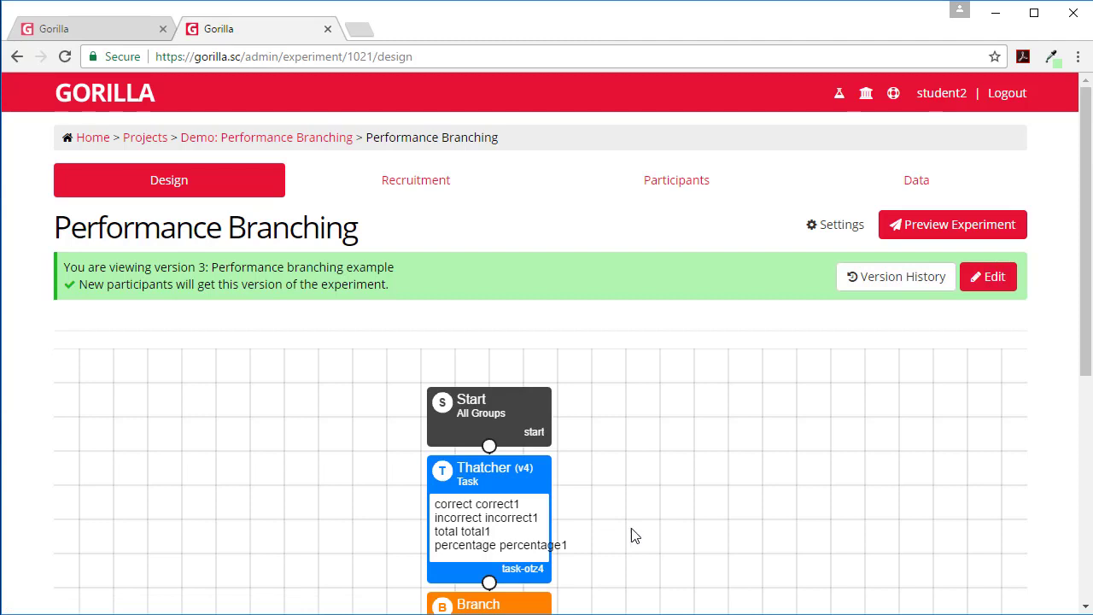
Step: Examine the Performance Branching tree from its first Branch node down to Finish, and return to Gorilla Support
scroll(712, 378, down, 4)
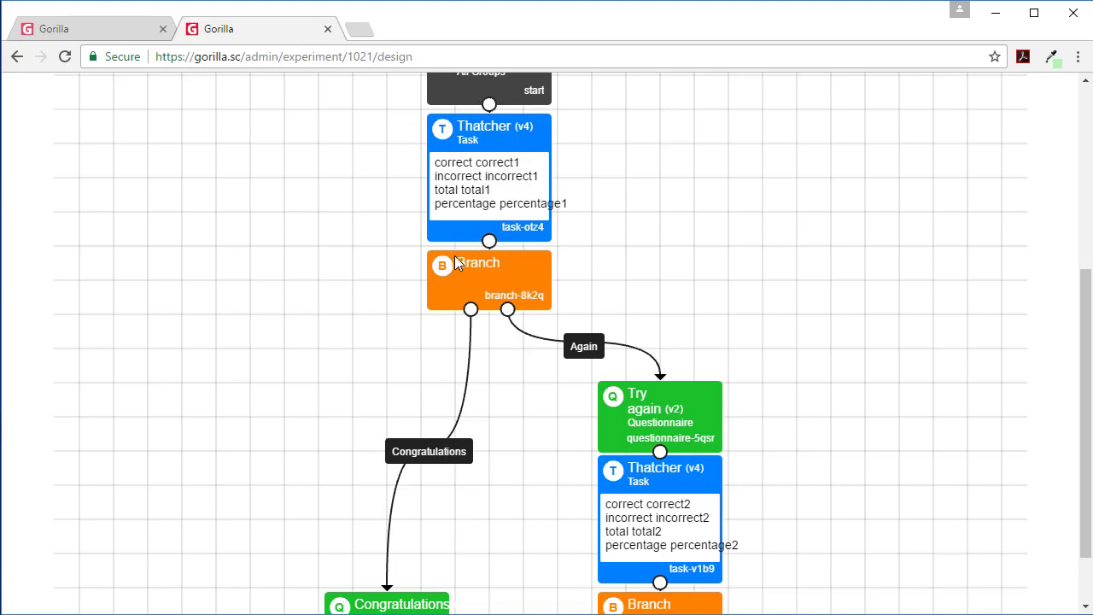
drag(532, 472, 548, 340)
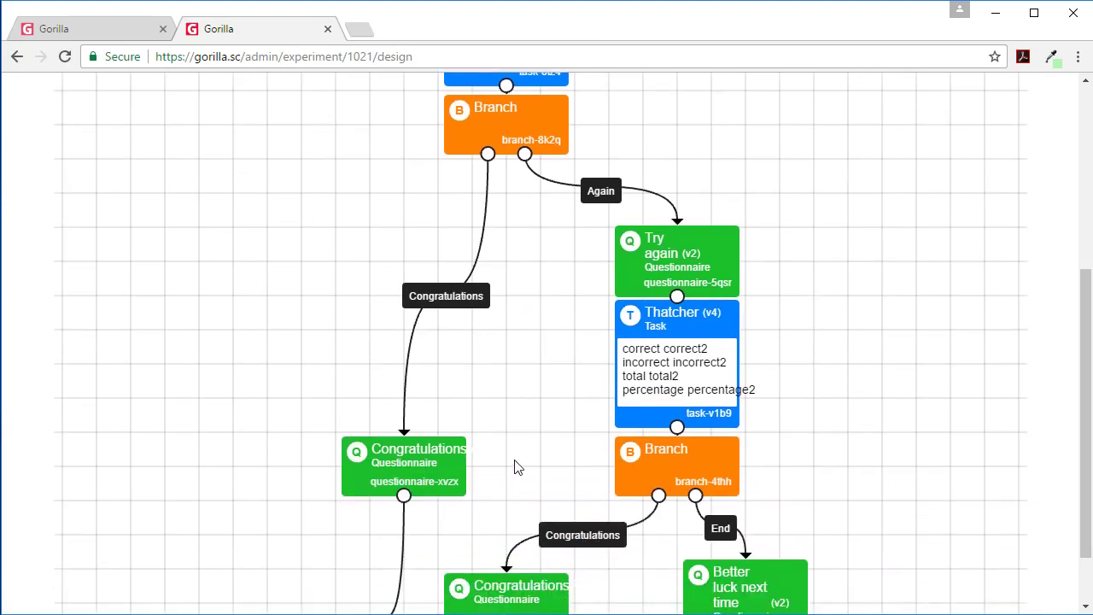
drag(515, 461, 545, 318)
drag(845, 192, 777, 299)
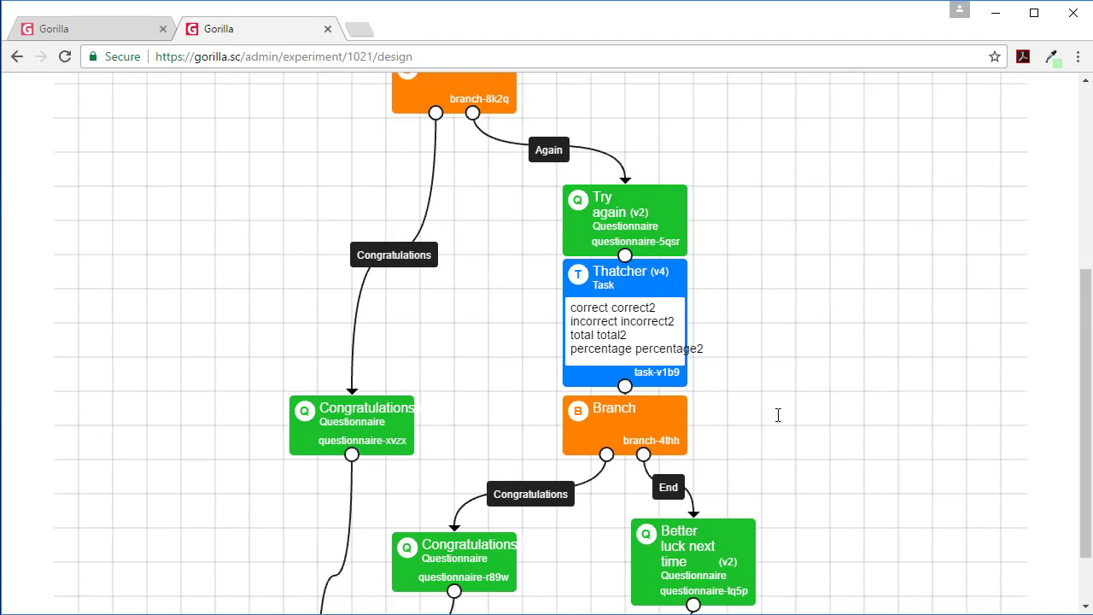
drag(700, 376, 705, 209)
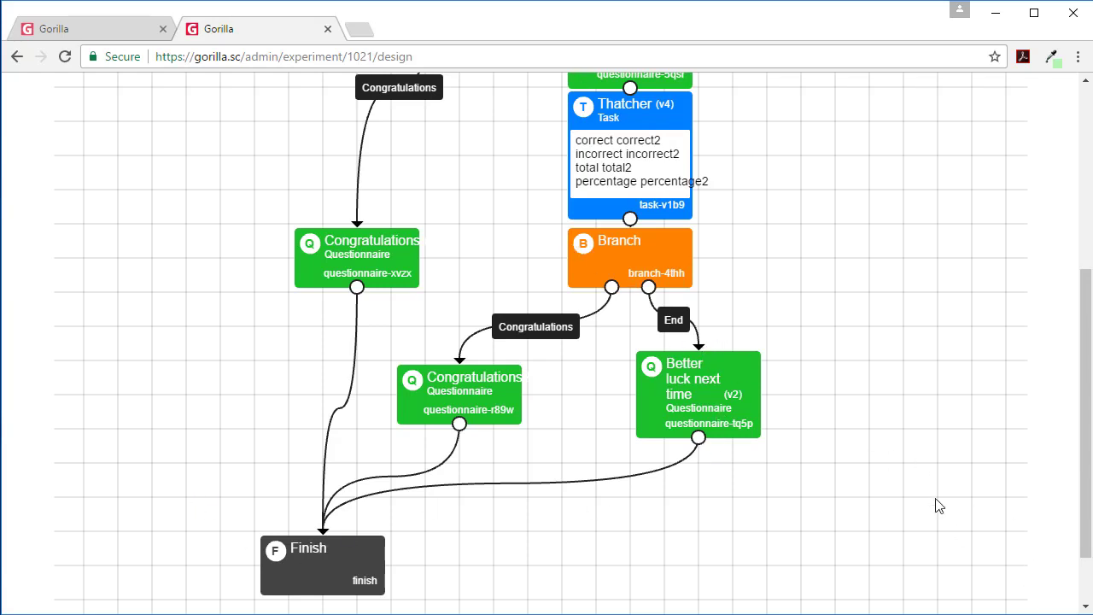
scroll(937, 506, up, 4)
click(894, 94)
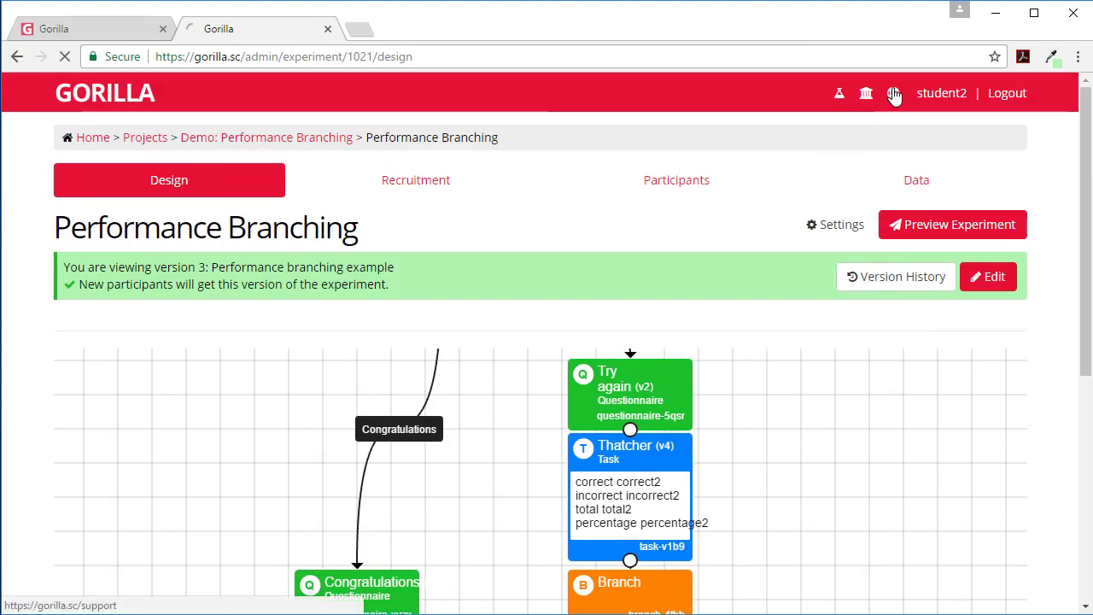